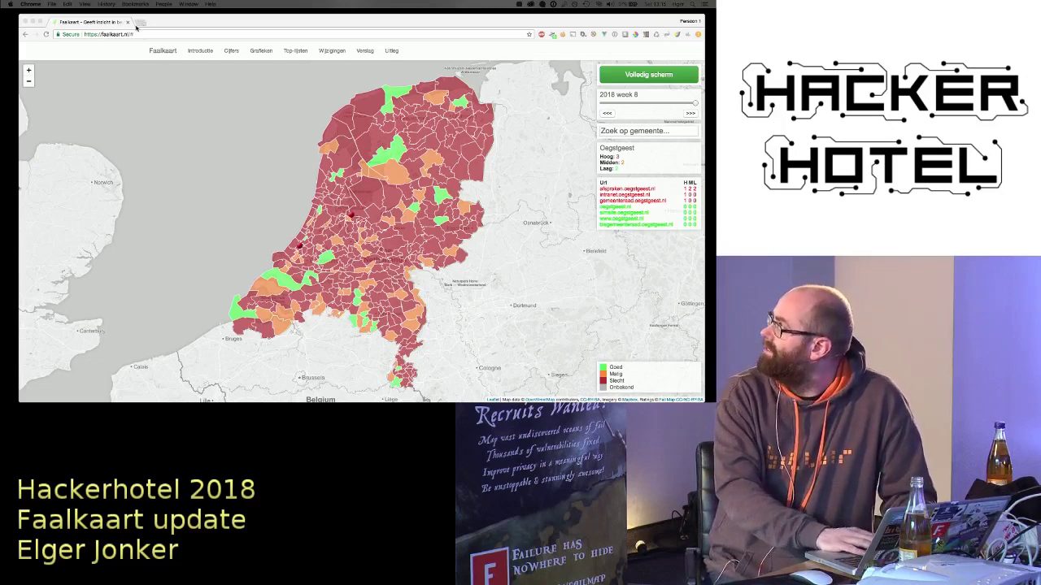
# - Open the admin site at admin.faalkaart.nl/admin/ in a new browser tab
pyautogui.click(140, 22)
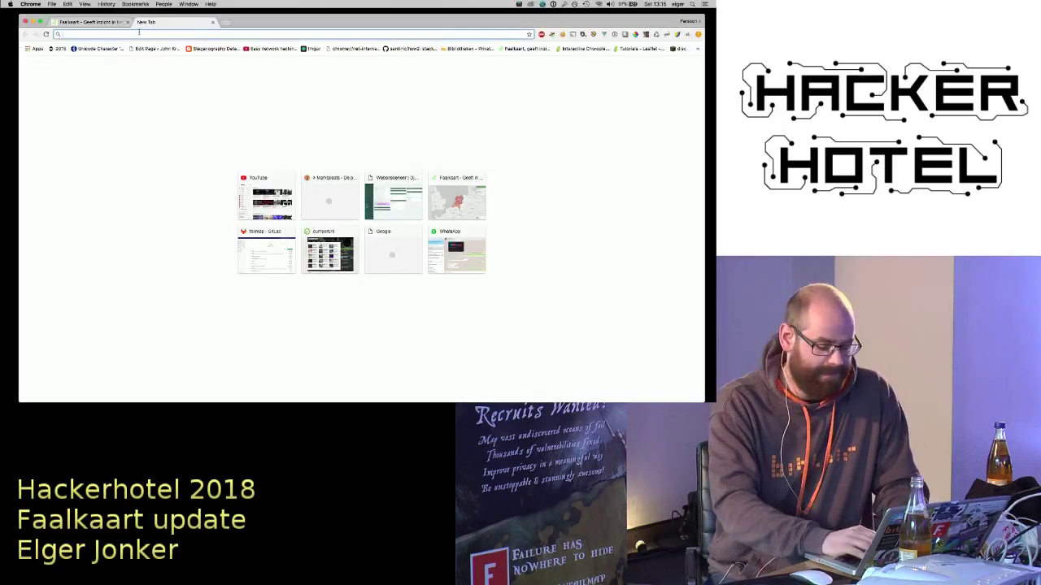
pyautogui.write('admin.faalkaart.nl/')
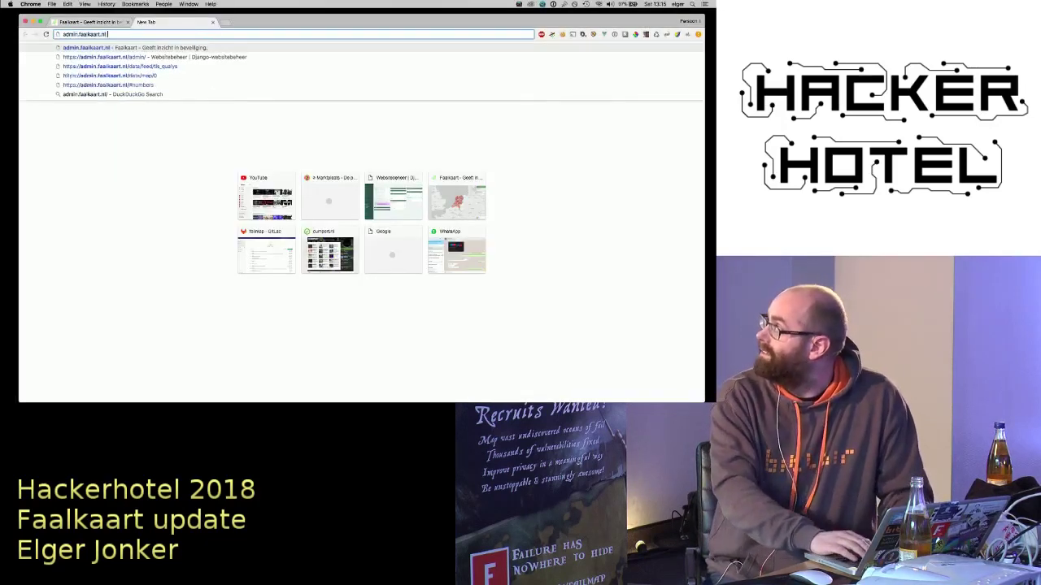
pyautogui.press('Down')
pyautogui.press('Return')
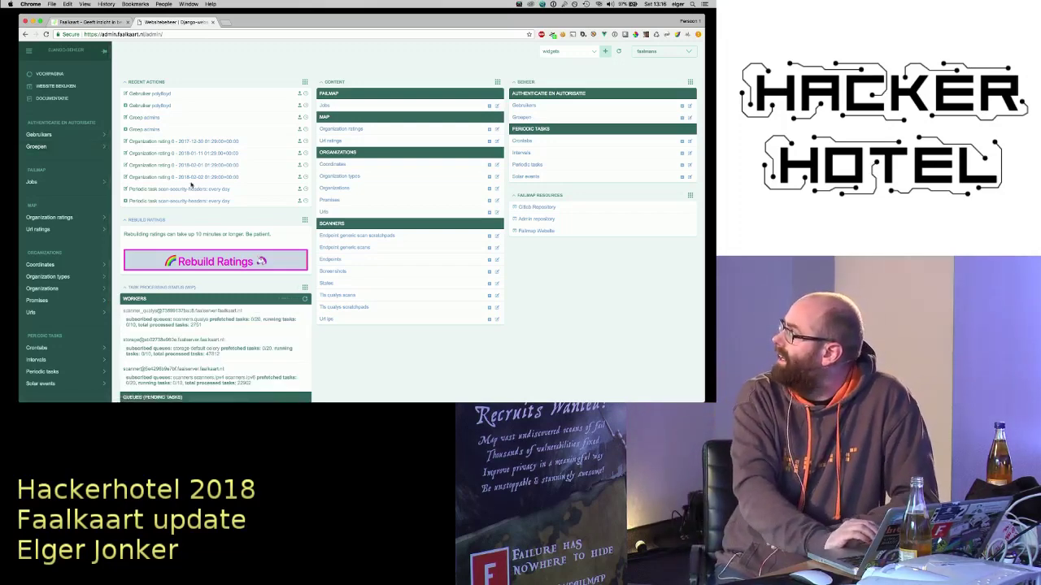
# - Examine the task processing status on the dashboard, covering the workers and the pending task queues
pyautogui.scroll(-2, 192, 185)
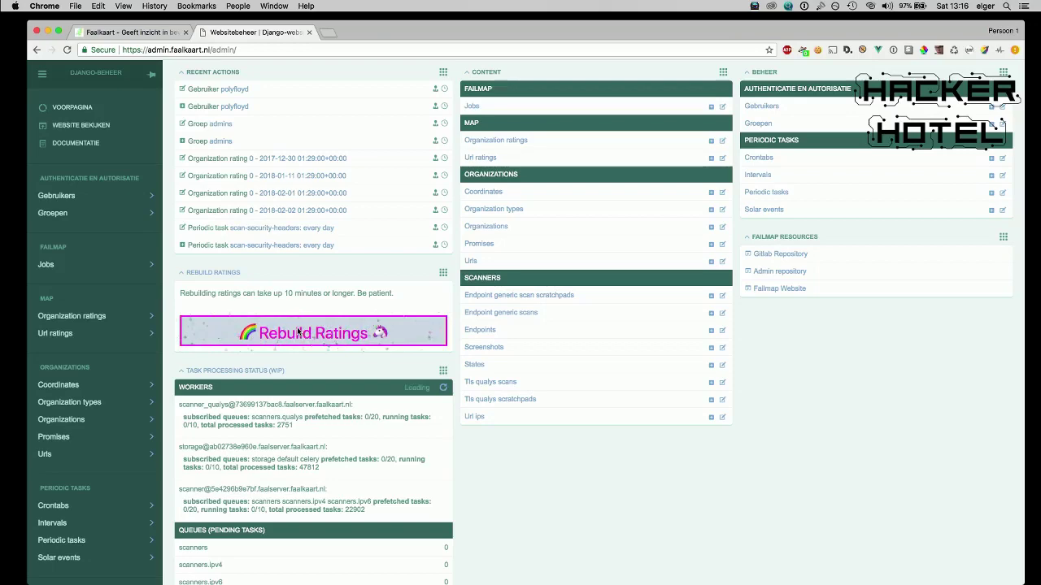
pyautogui.scroll(-3, 298, 331)
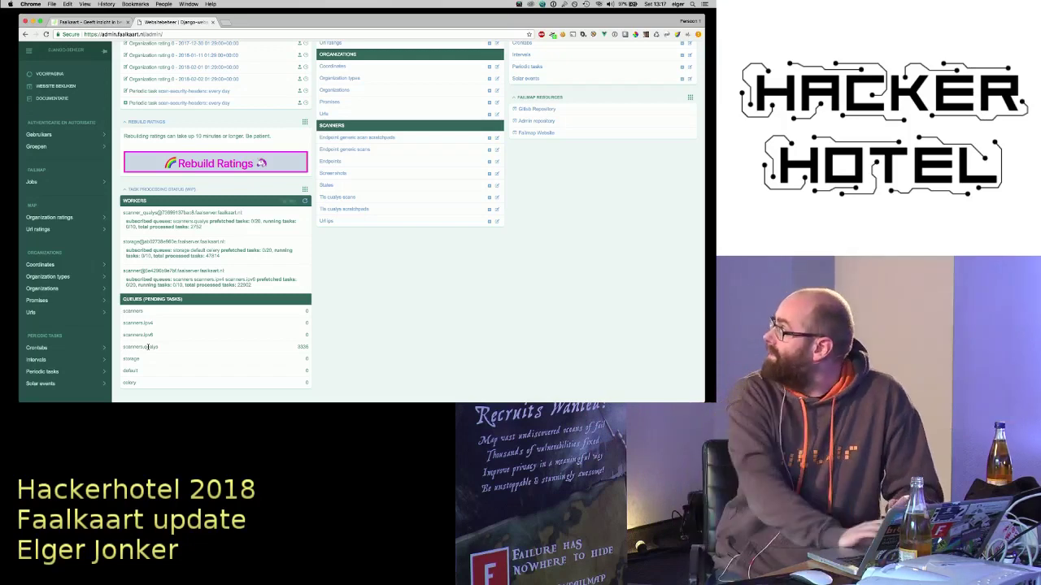
pyautogui.scroll(3, 148, 348)
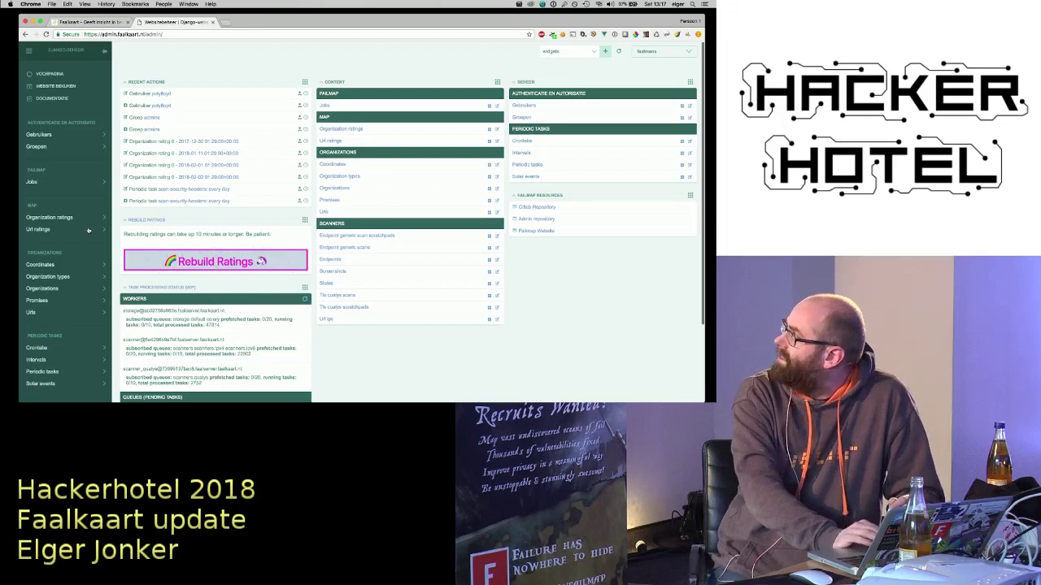
# - Open the Wormerland record from the Organizations list
pyautogui.scroll(-1, 61, 283)
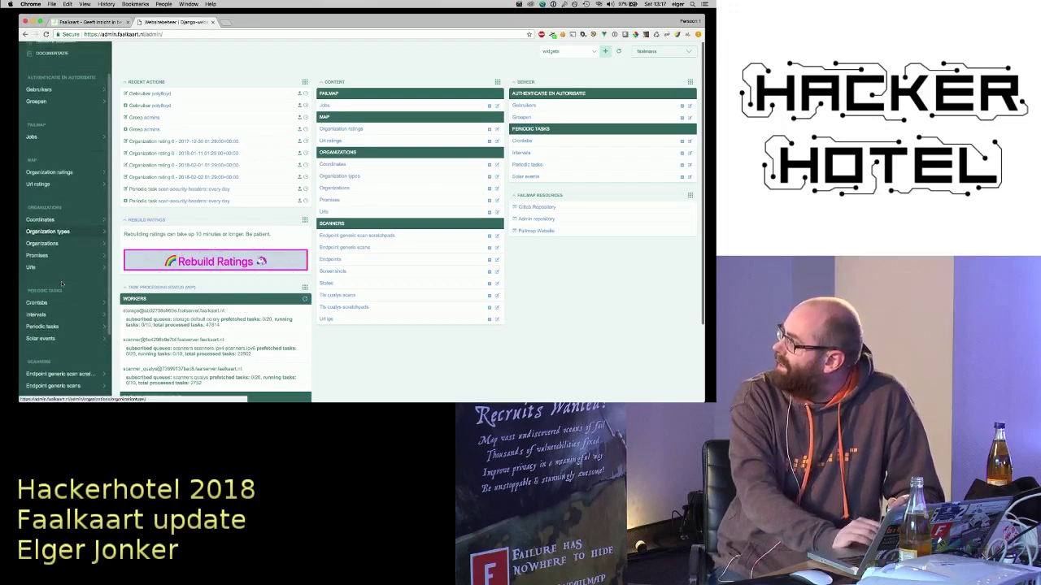
pyautogui.click(52, 246)
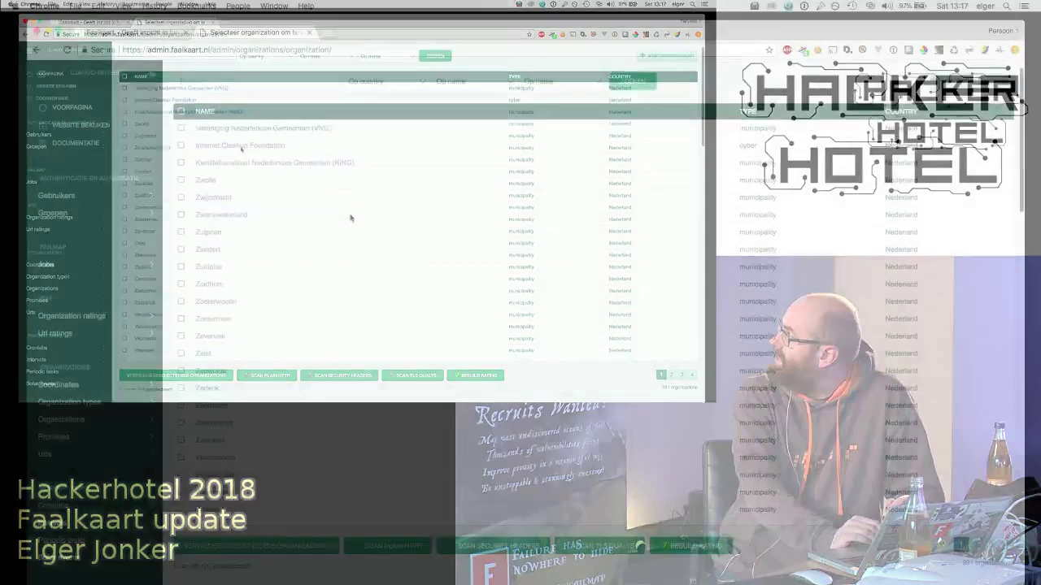
pyautogui.scroll(-2, 240, 150)
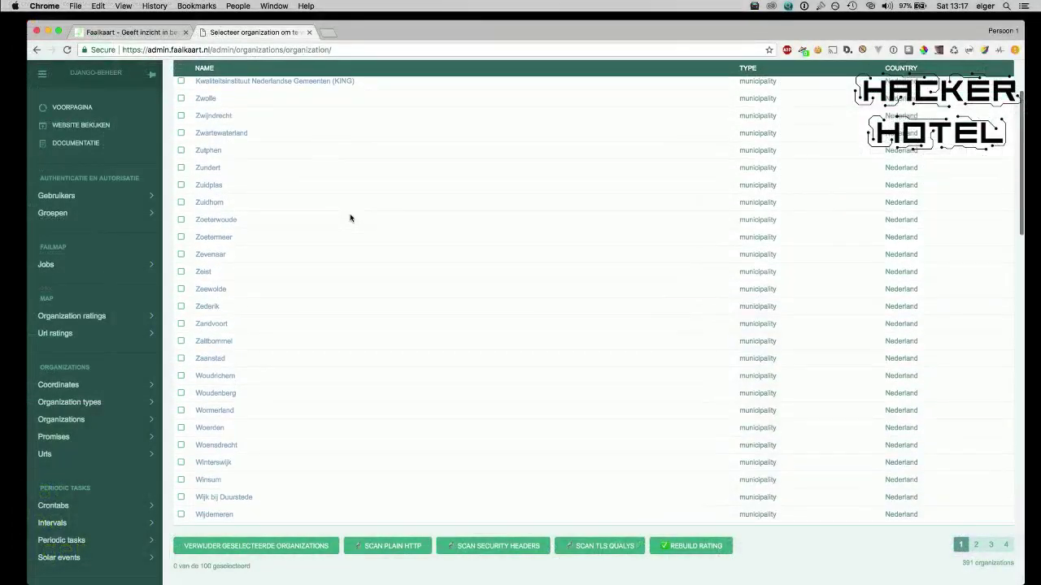
pyautogui.scroll(-5, 350, 217)
pyautogui.click(220, 258)
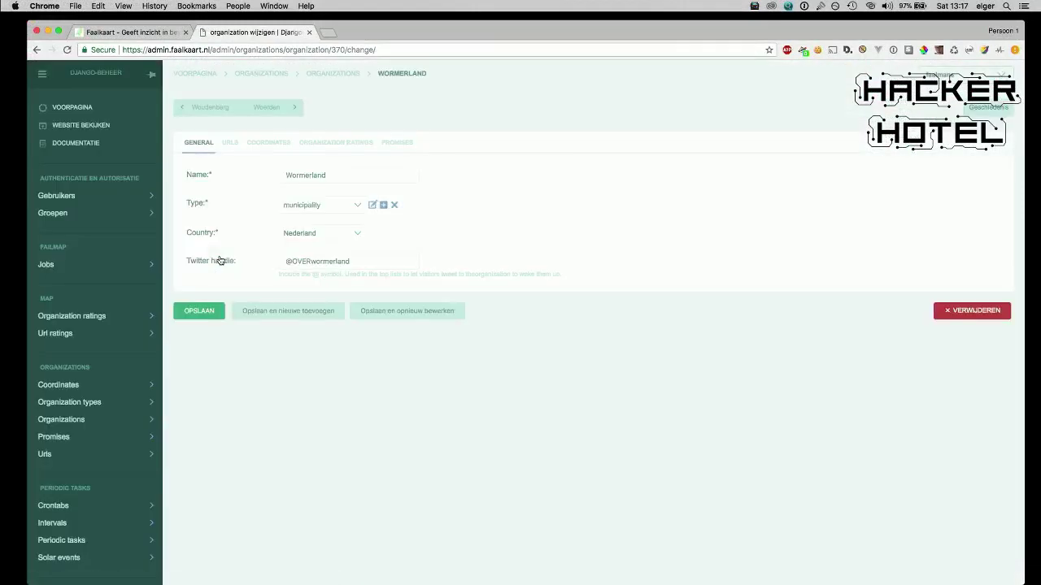
# - Inspect Wormerland's URLs, including sip.wormerland.nl and archief.wormerland.nl, and its area coordinates
pyautogui.click(232, 145)
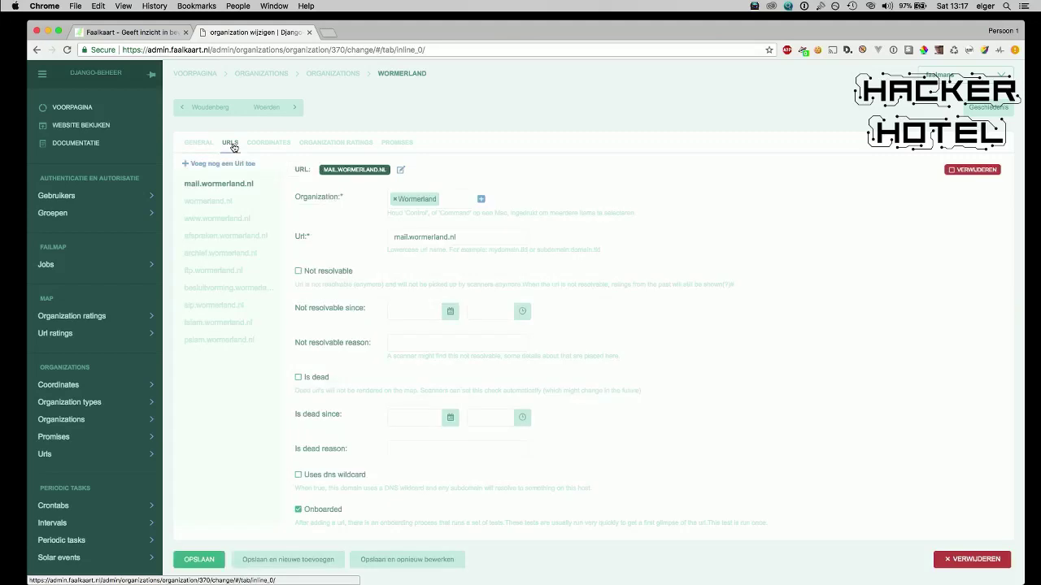
pyautogui.click(232, 305)
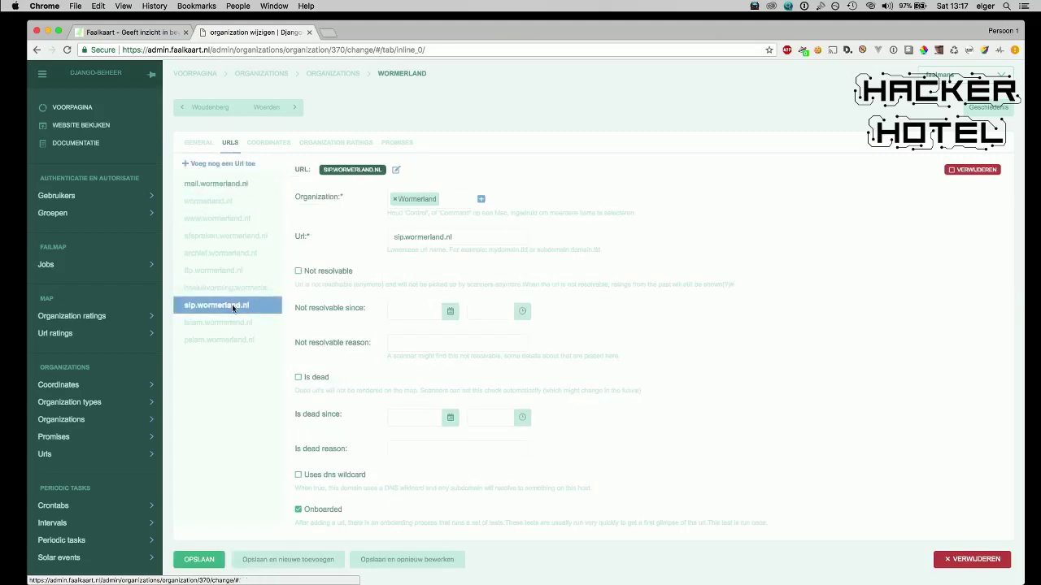
pyautogui.click(221, 252)
pyautogui.click(269, 143)
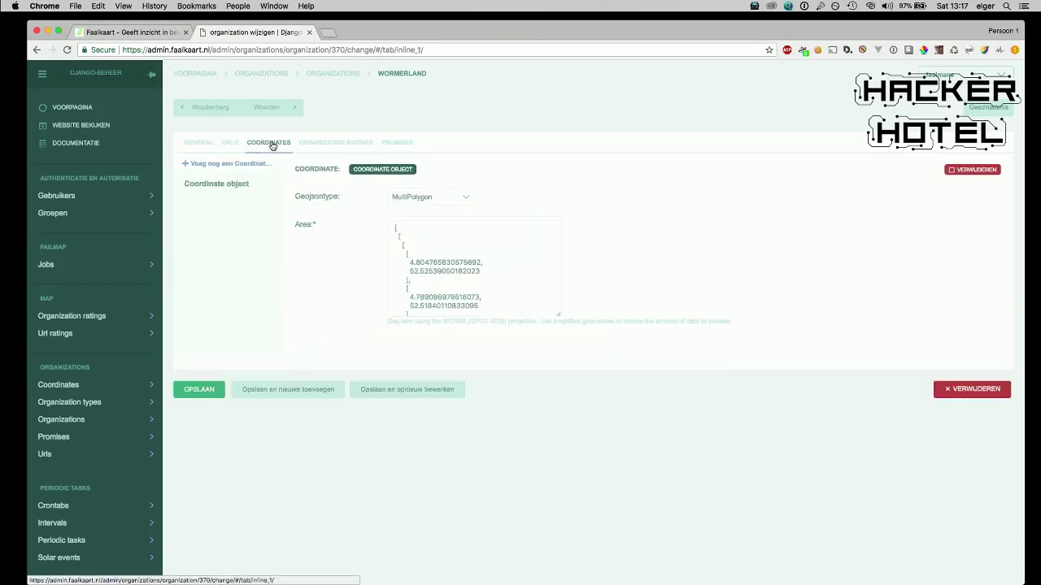
pyautogui.scroll(-2, 393, 245)
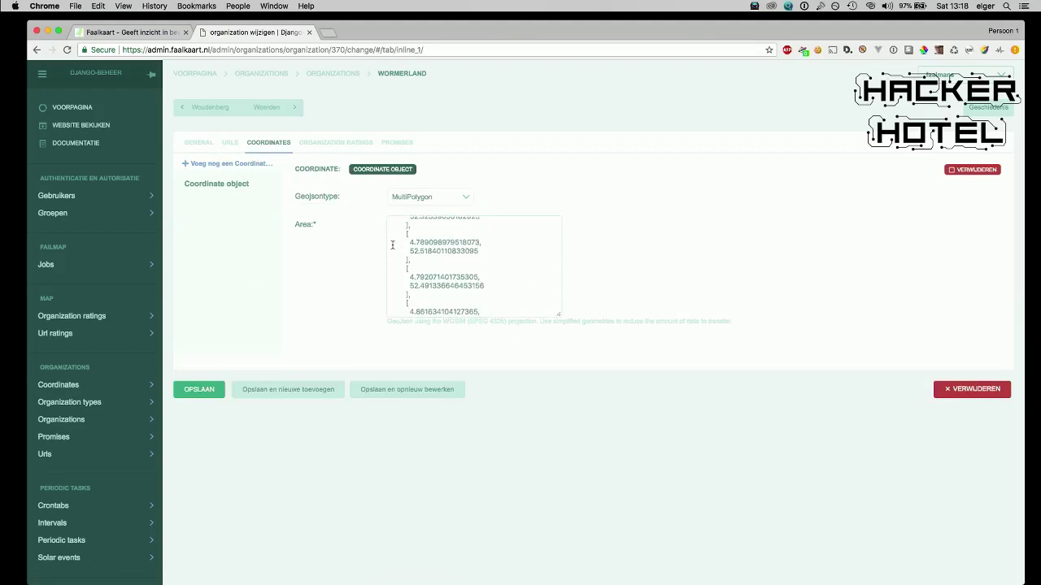
# - Review Wormerland's organization ratings, viewing the entries of 2016-08-24 and 2017-09-20
pyautogui.click(320, 143)
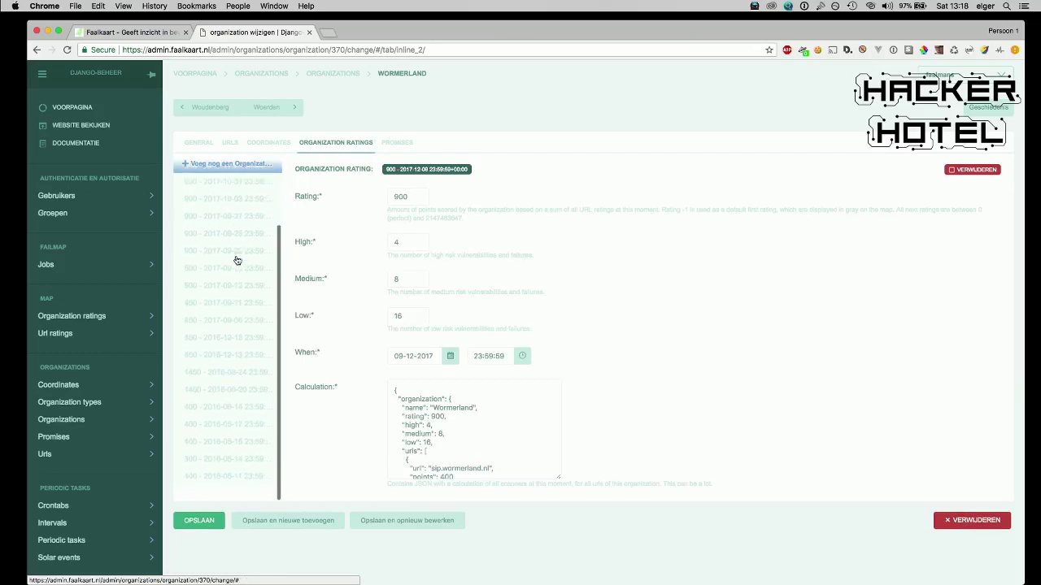
pyautogui.scroll(-2, 236, 260)
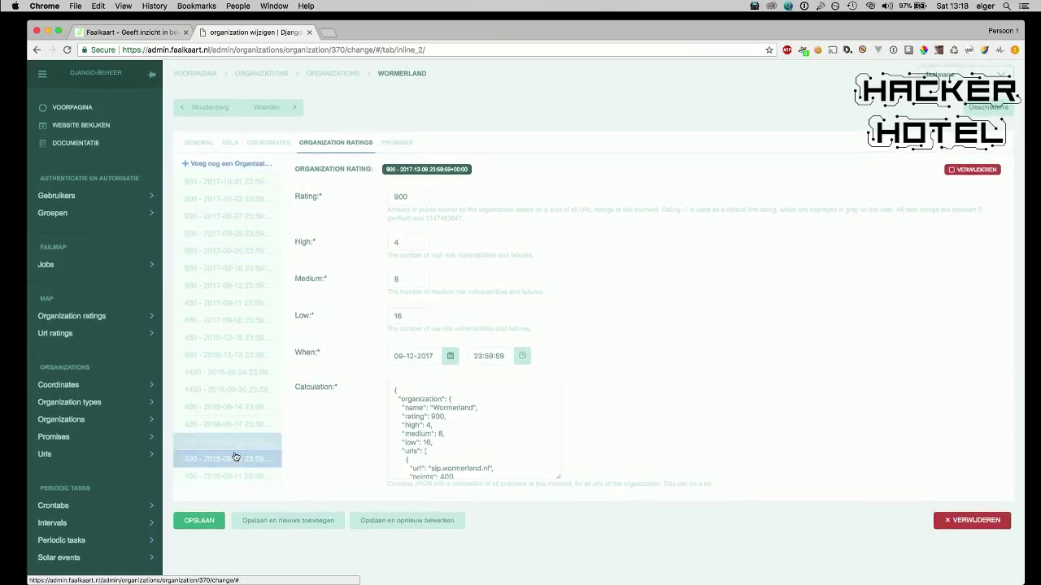
pyautogui.click(241, 376)
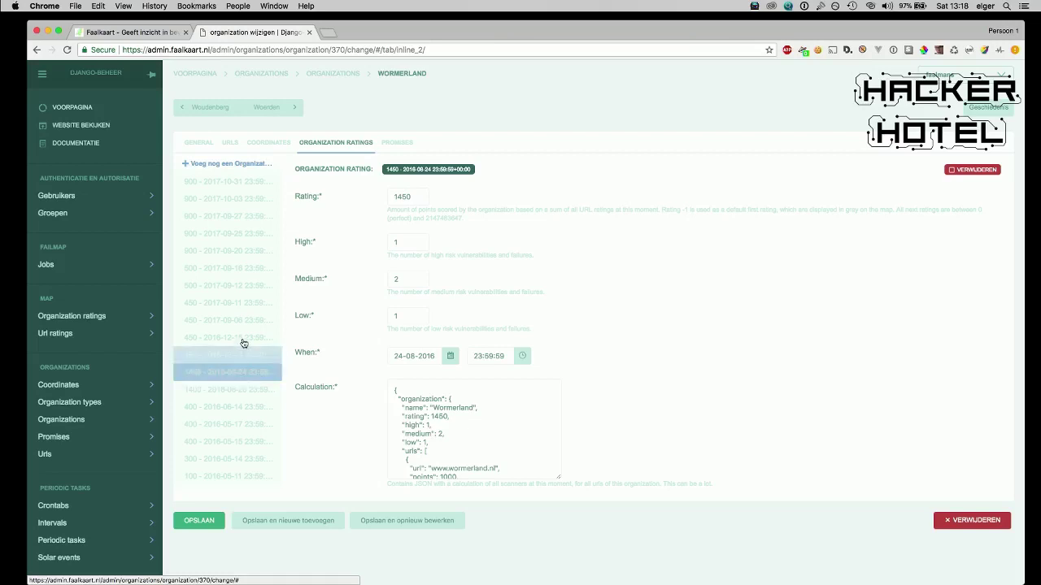
pyautogui.click(246, 251)
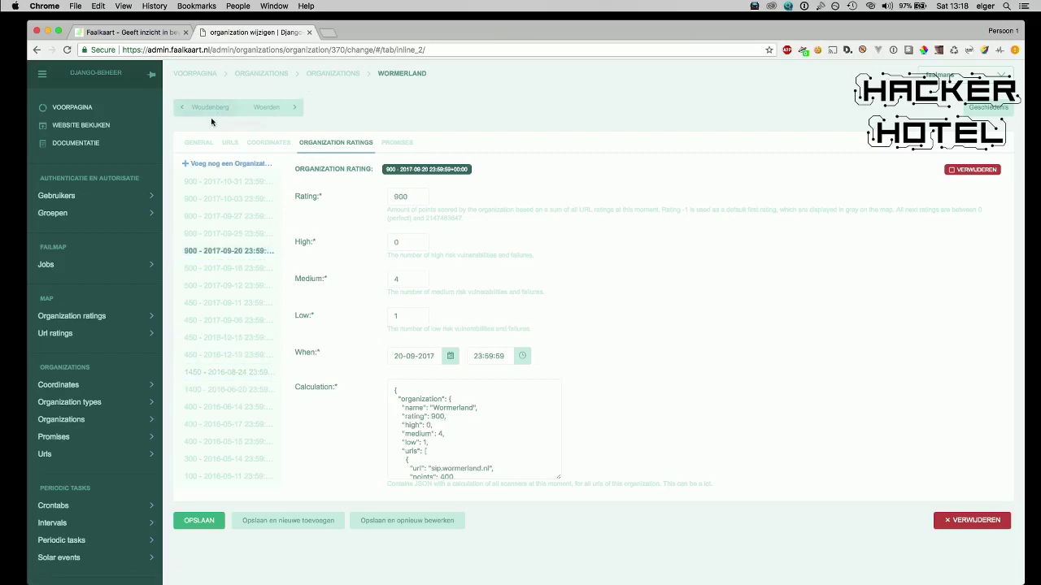
# - Open the form for adding a promise and view the organizations it offers, leaving the organization unset
pyautogui.scroll(-1, 98, 325)
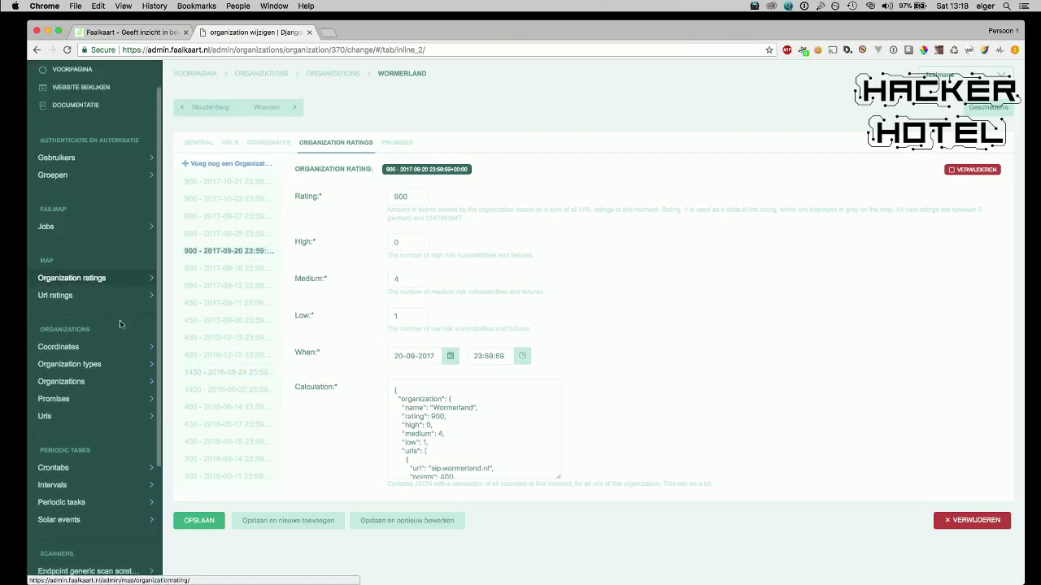
pyautogui.click(89, 404)
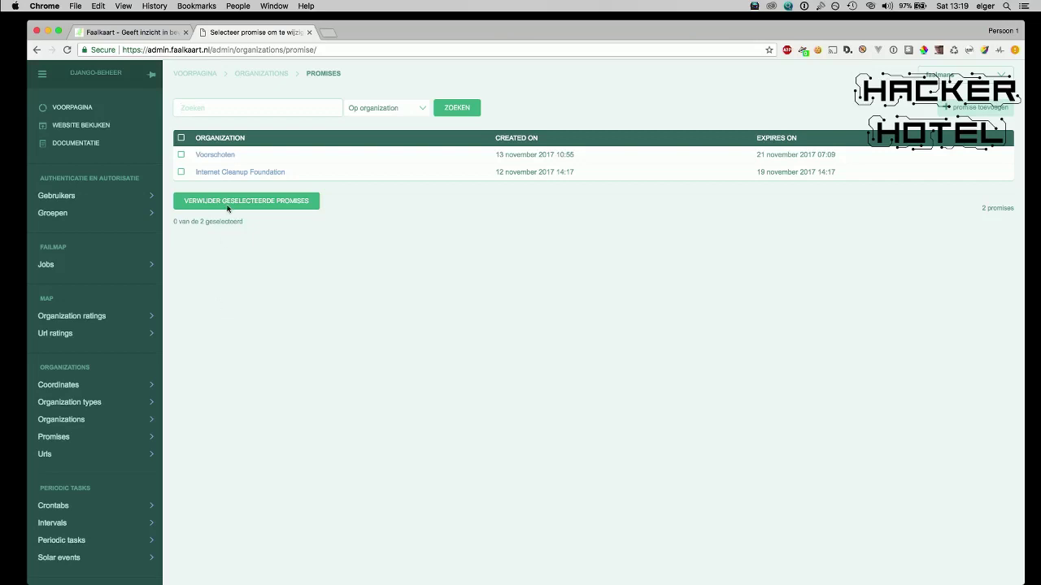
pyautogui.click(975, 107)
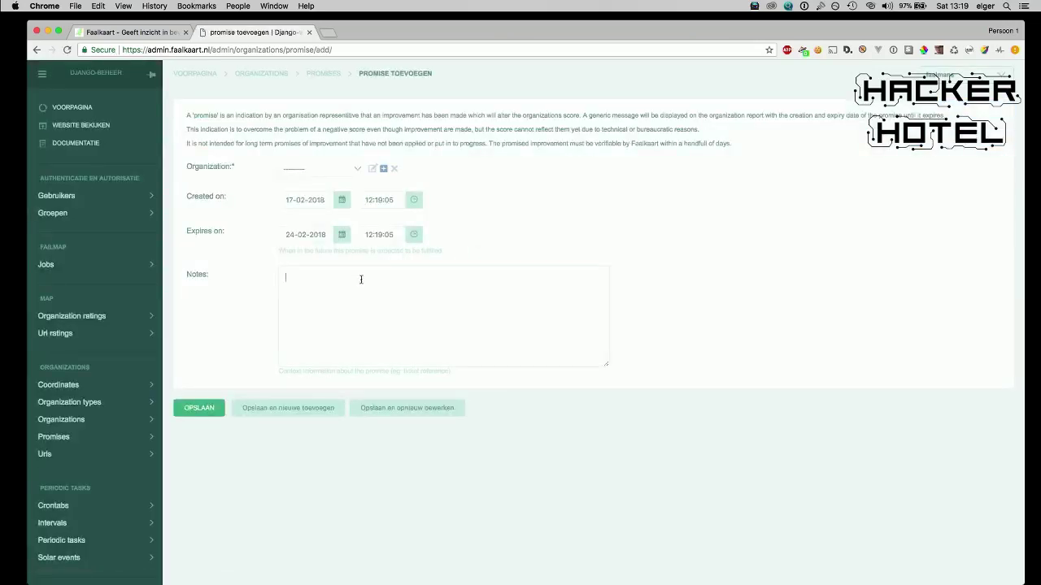
pyautogui.click(333, 170)
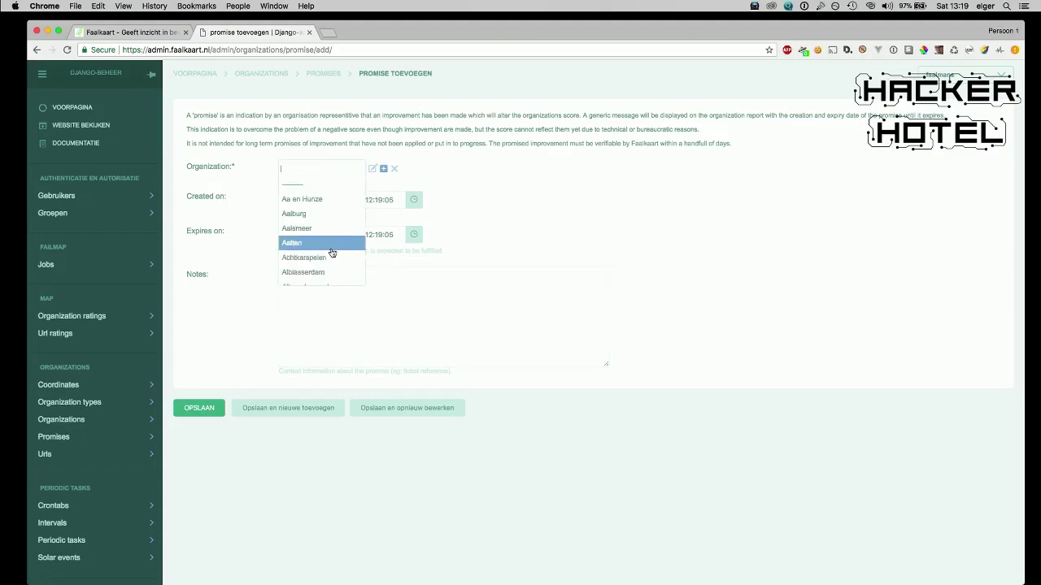
pyautogui.click(245, 287)
pyautogui.click(306, 296)
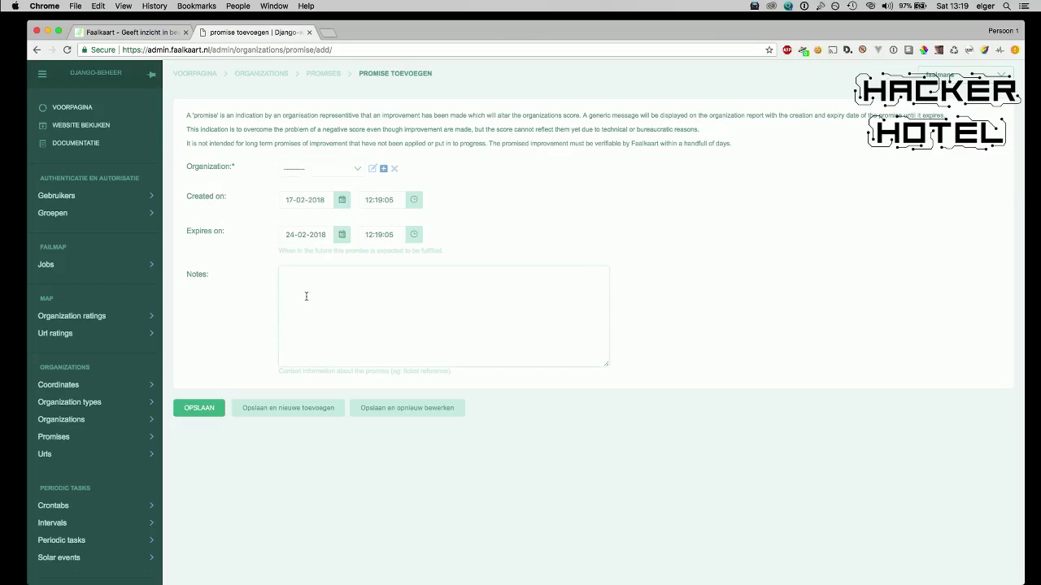
# - Browse the Urls list and its bulk actions, temporarily selecting gemeenteraadhorstaandemaas.nl
pyautogui.scroll(-3, 94, 325)
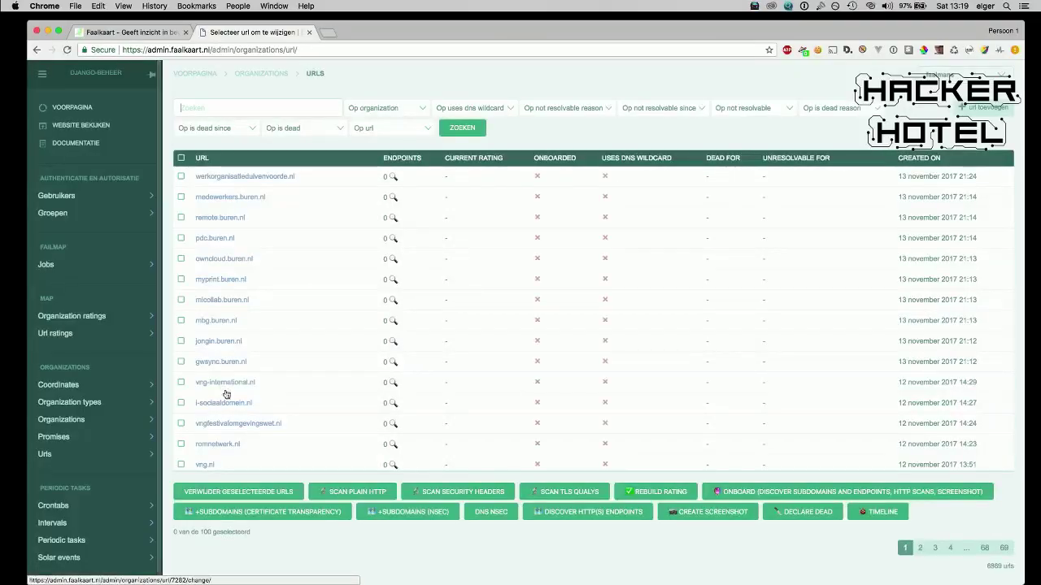
pyautogui.scroll(-2, 231, 398)
pyautogui.scroll(-8, 231, 399)
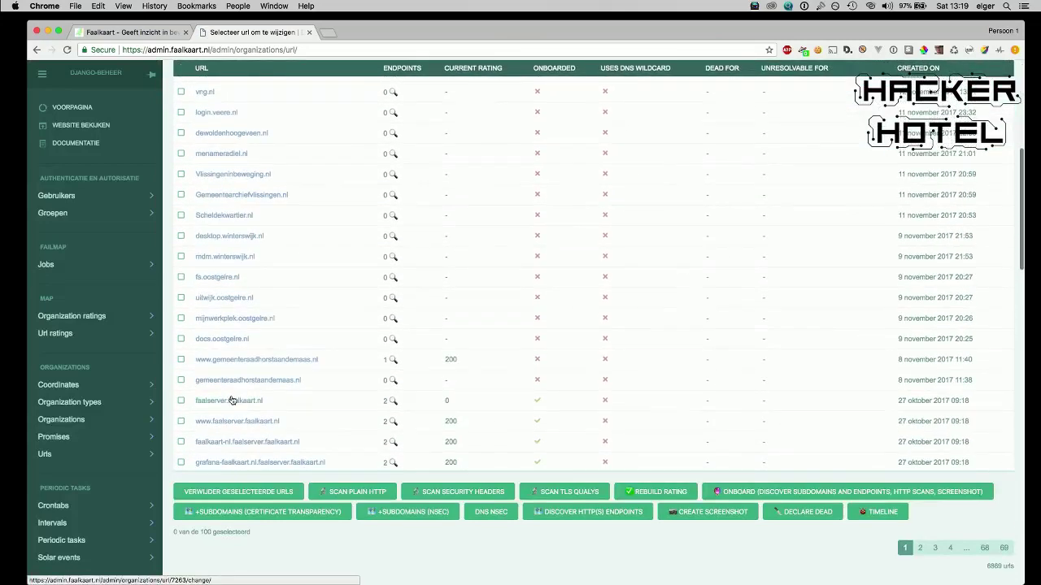
pyautogui.rightClick(232, 398)
pyautogui.press('Escape')
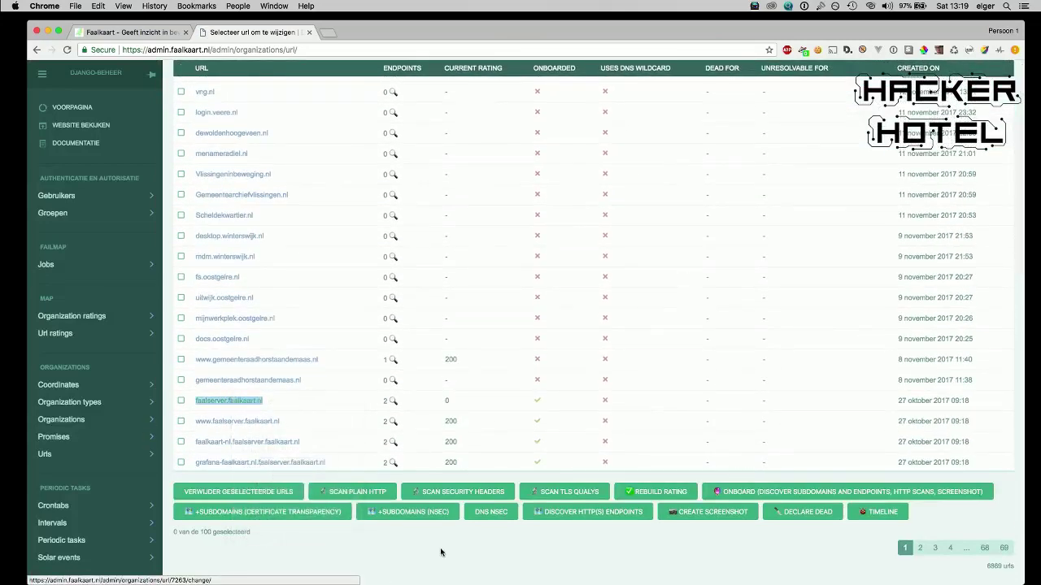
pyautogui.click(181, 381)
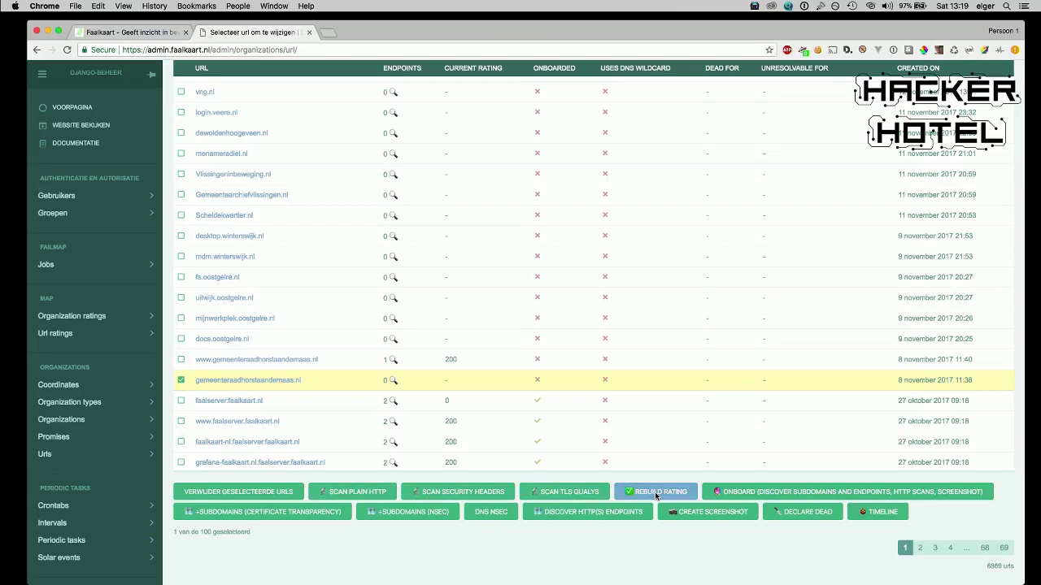
pyautogui.click(181, 379)
# - Look through the periodic task and scanner sections of the admin navigation
pyautogui.scroll(-5, 139, 464)
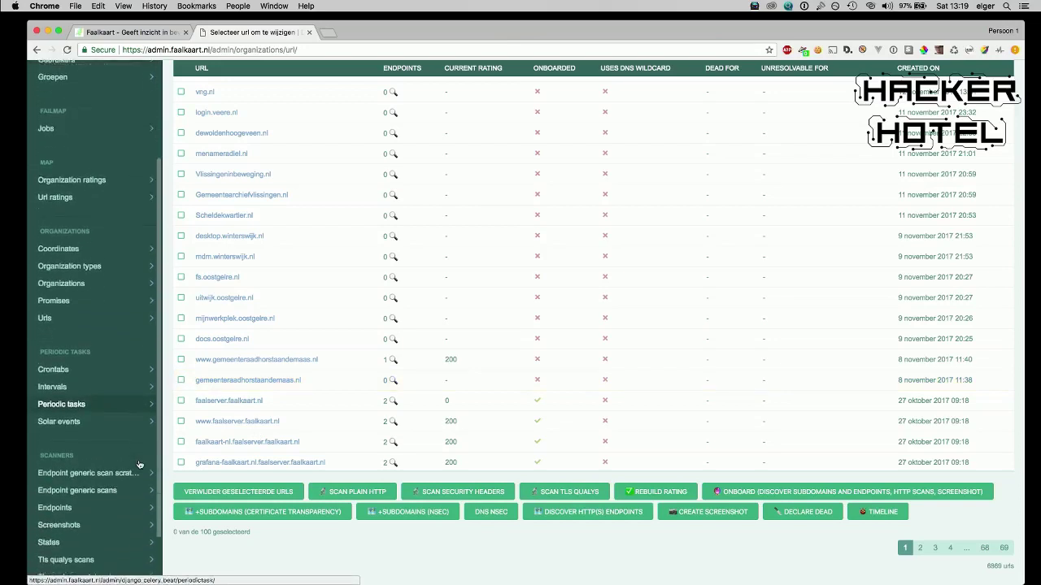
pyautogui.scroll(-1, 139, 465)
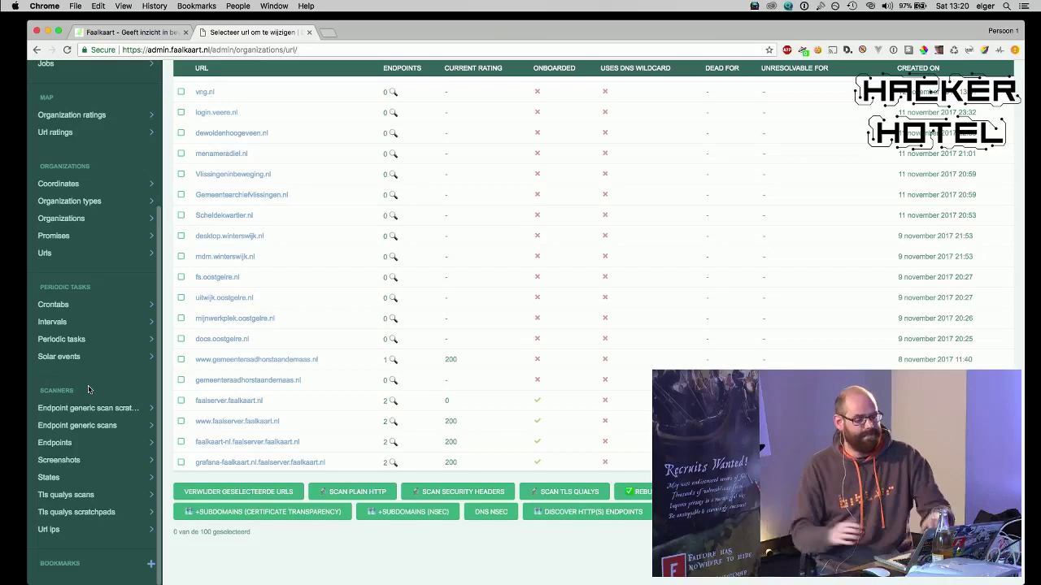
# - Return to the public Faalkaart site and examine the De Cijfers statistics through to the Grafieken charts
pyautogui.click(122, 33)
pyautogui.scroll(-5, 220, 250)
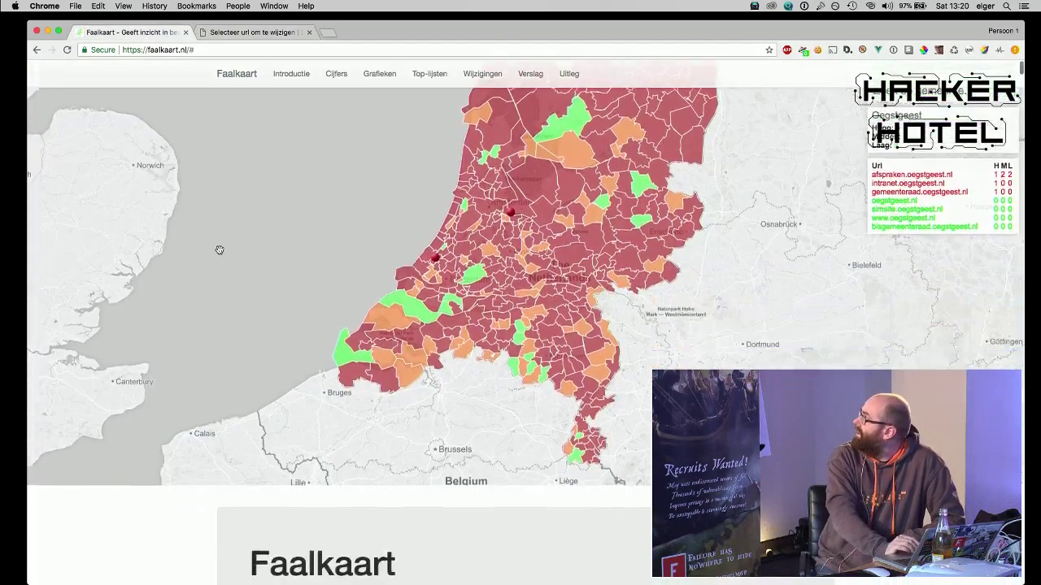
pyautogui.scroll(-8, 219, 249)
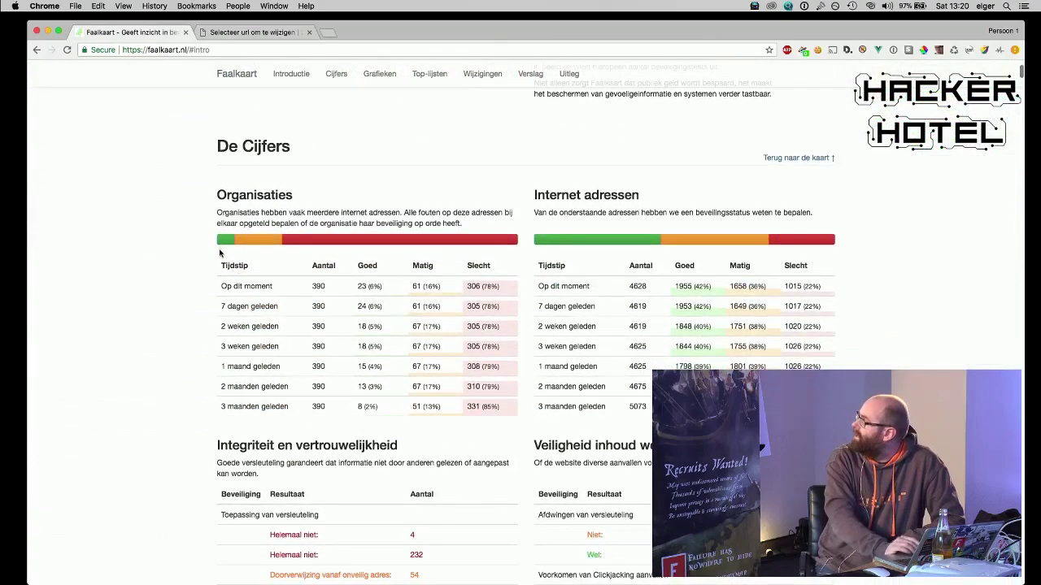
pyautogui.scroll(-4, 310, 321)
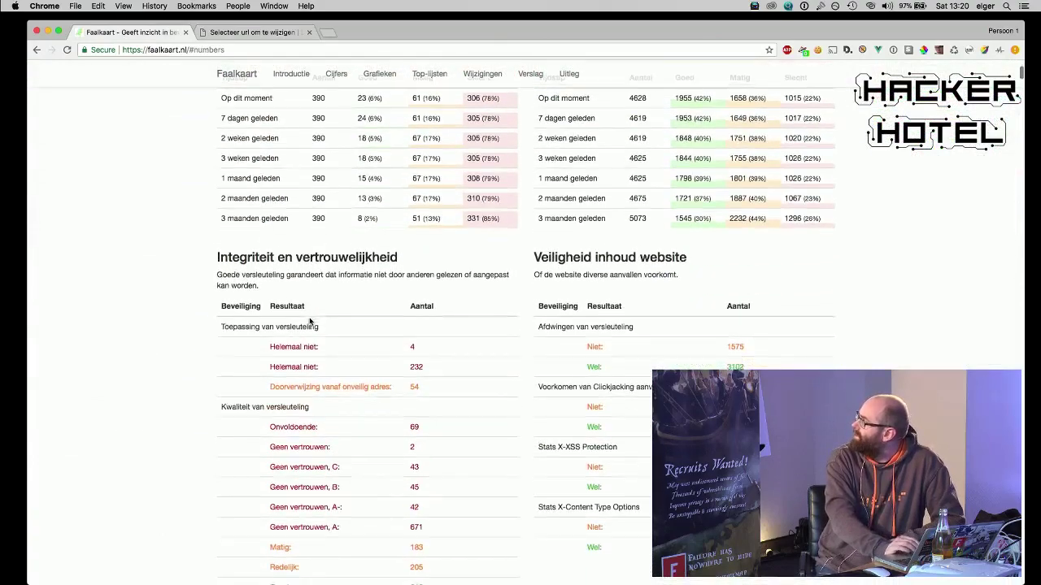
pyautogui.scroll(2, 310, 321)
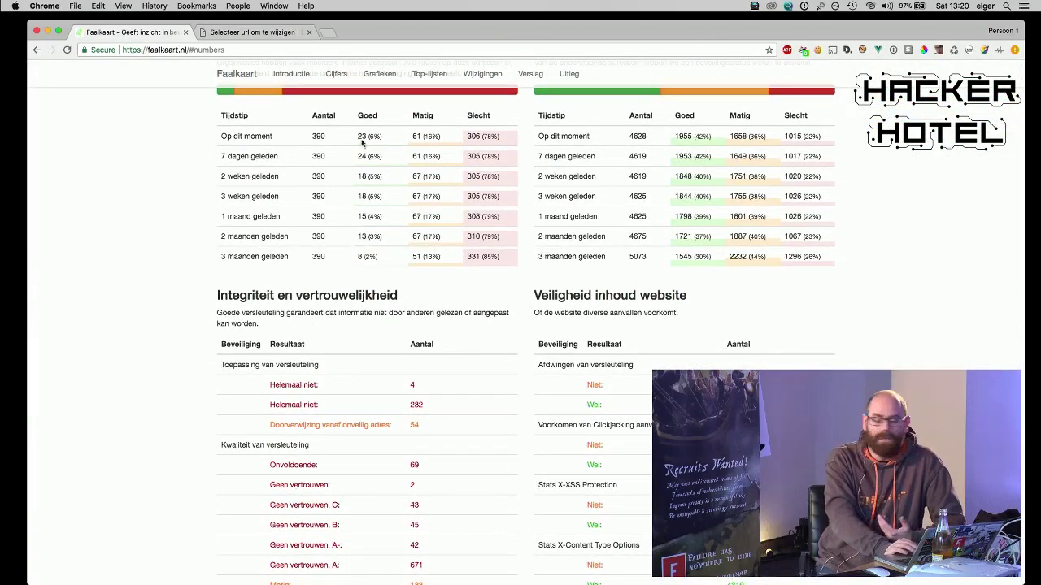
pyautogui.scroll(-1, 403, 316)
pyautogui.scroll(-10, 402, 316)
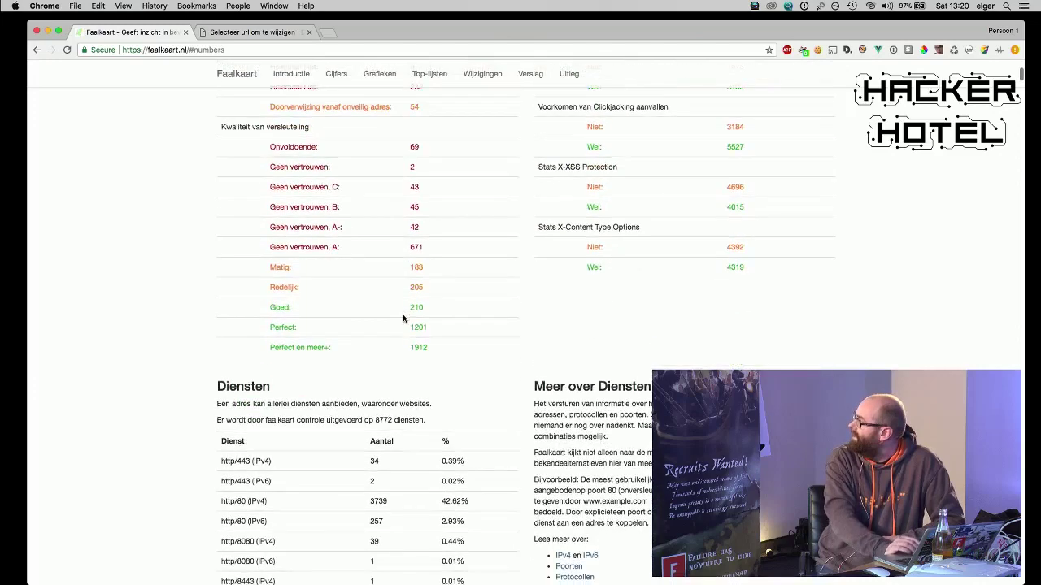
pyautogui.scroll(-3, 403, 319)
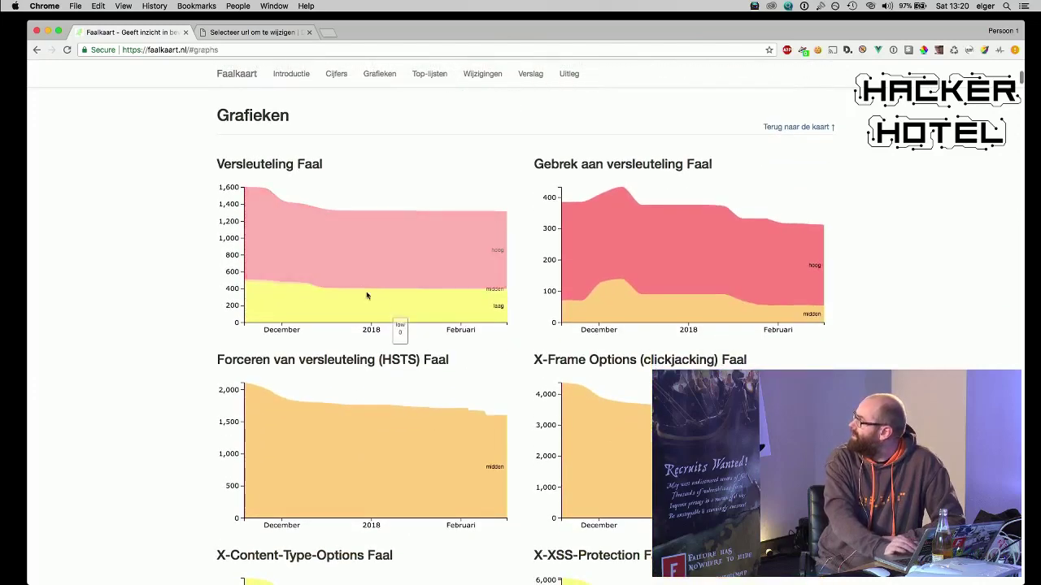
# - Examine the Grafieken charts, from Versleuteling and Gebrek aan versleuteling through to X-Content-Type-Options and X-XSS-Protection
pyautogui.scroll(-1, 555, 343)
pyautogui.moveTo(677, 248)
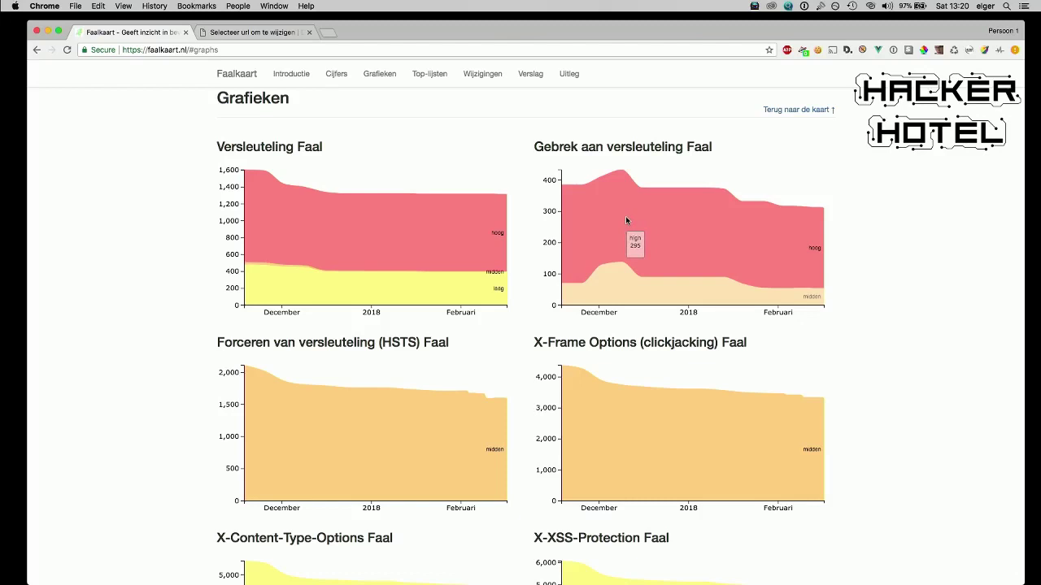
pyautogui.scroll(-3, 543, 286)
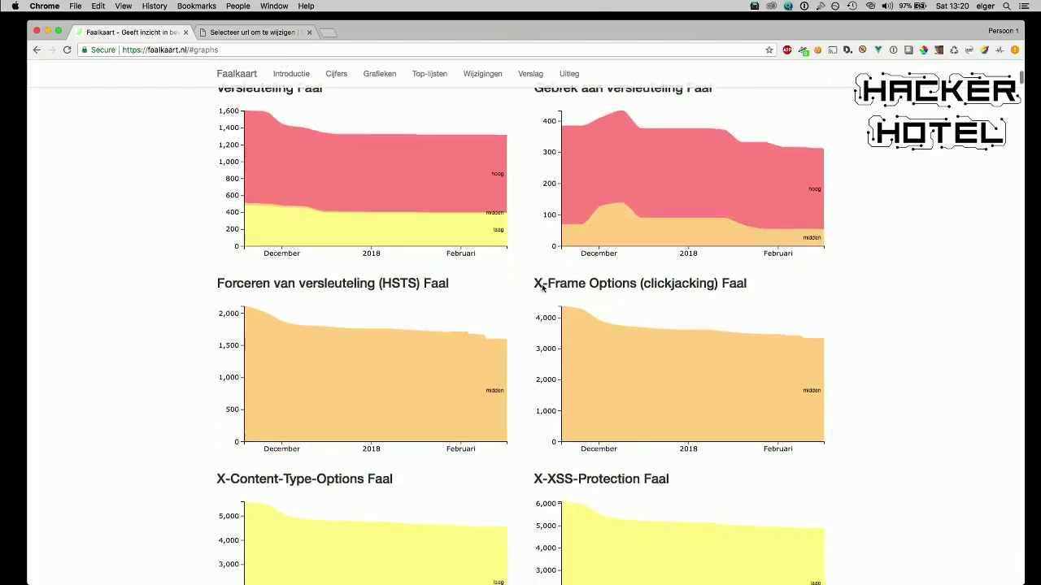
pyautogui.scroll(-5, 543, 286)
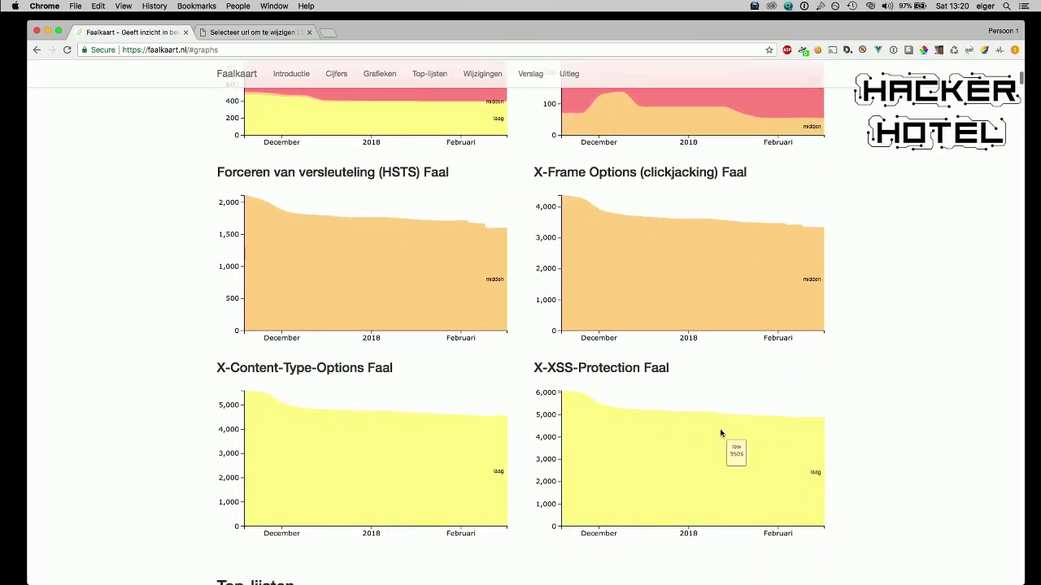
pyautogui.scroll(-5, 823, 437)
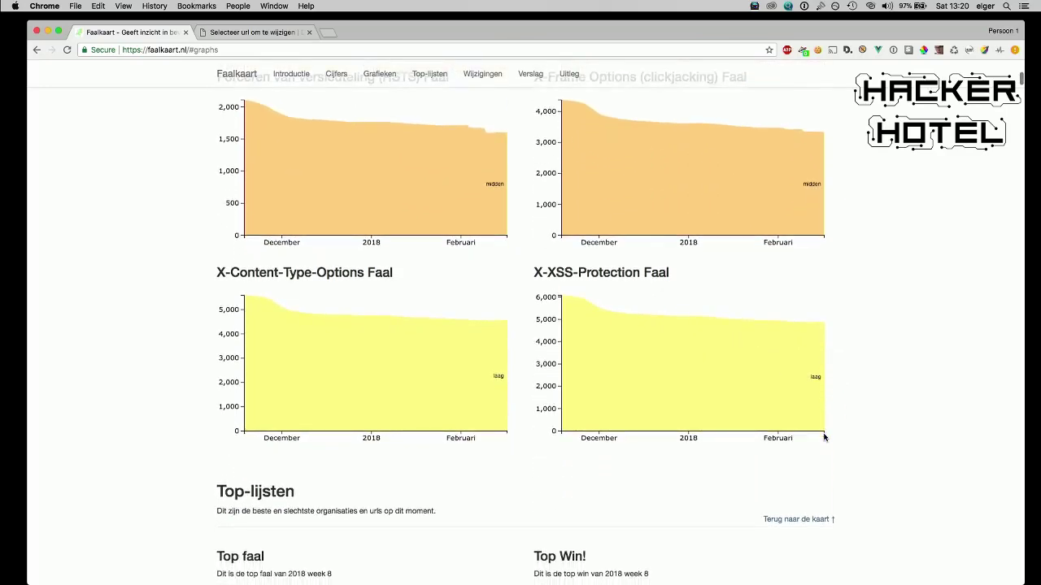
# - Examine the Top-lijsten section, covering the Top faal, Top Win! and Slechte adressen tables
pyautogui.scroll(-20, 824, 437)
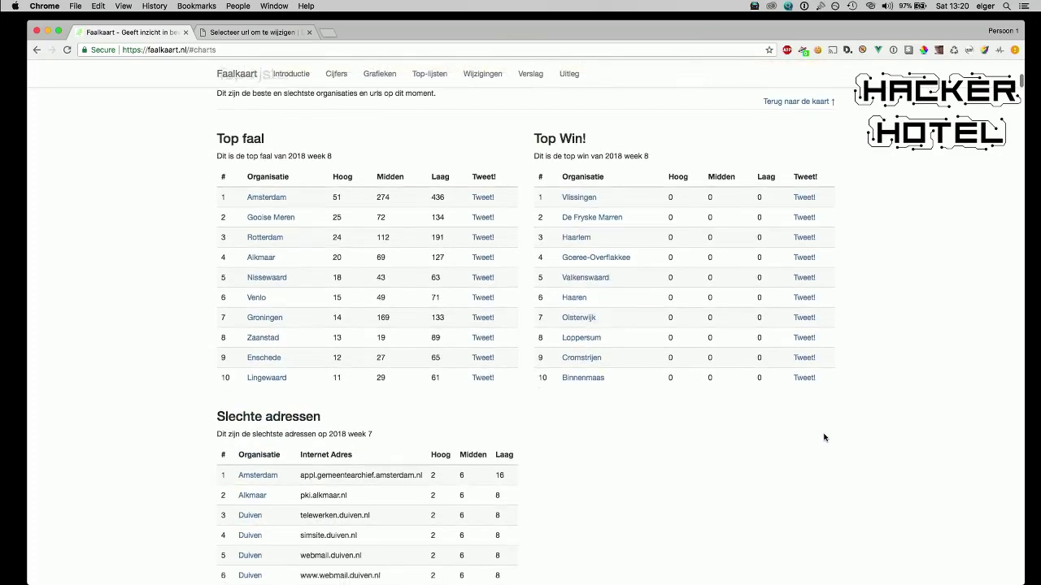
pyautogui.scroll(-2, 824, 437)
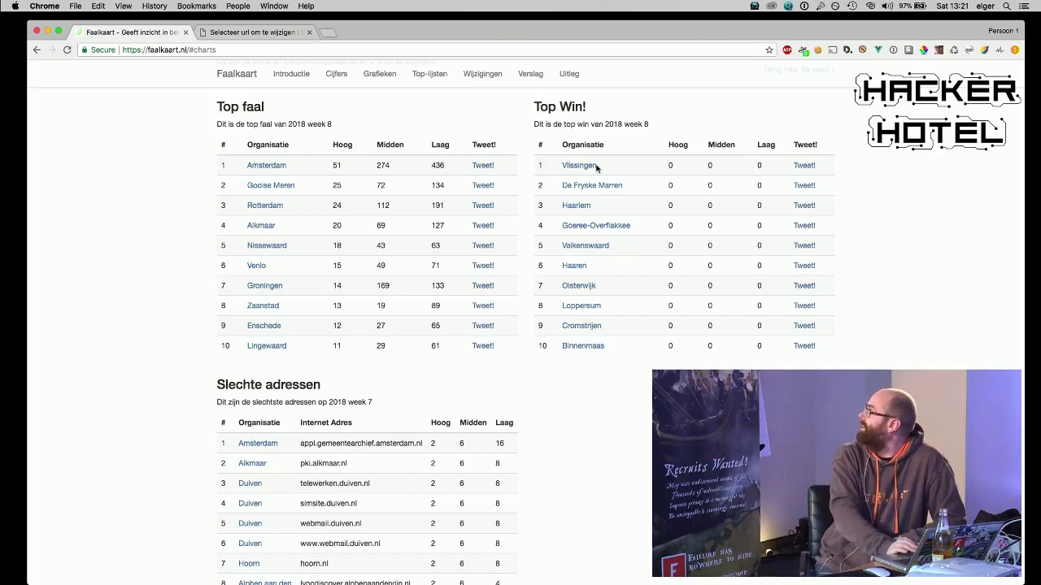
pyautogui.scroll(-10, 615, 383)
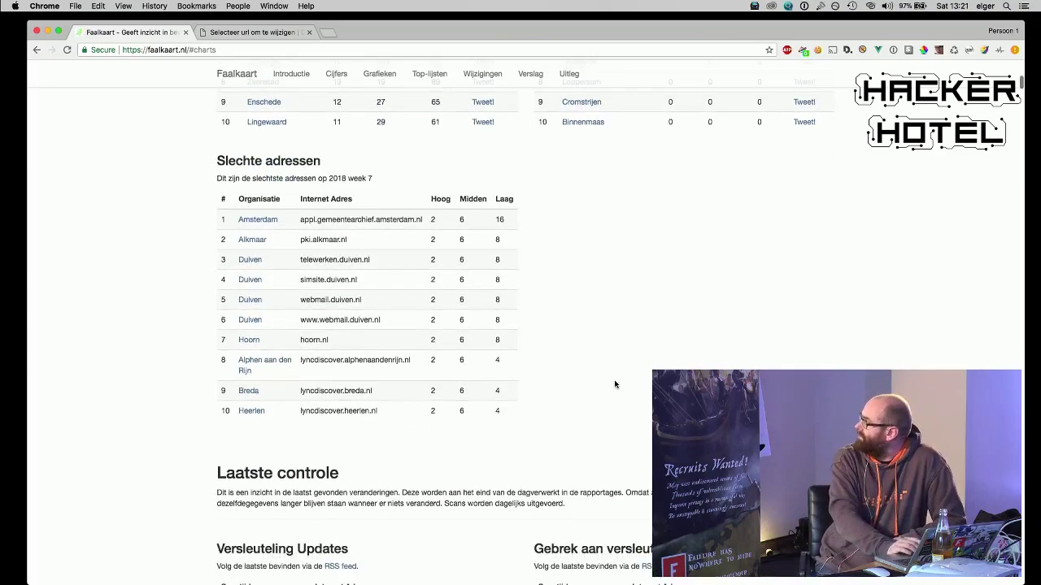
# - Review the latest scan updates under Laatste controle, temporarily highlighting the first entries of Versleuteling Updates
pyautogui.scroll(-2, 615, 384)
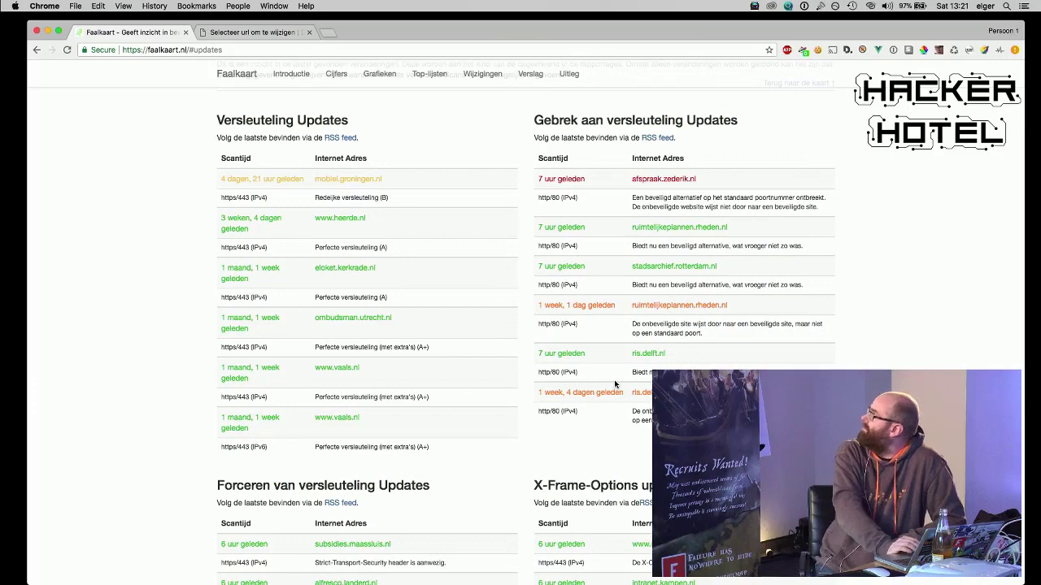
pyautogui.scroll(-1, 615, 383)
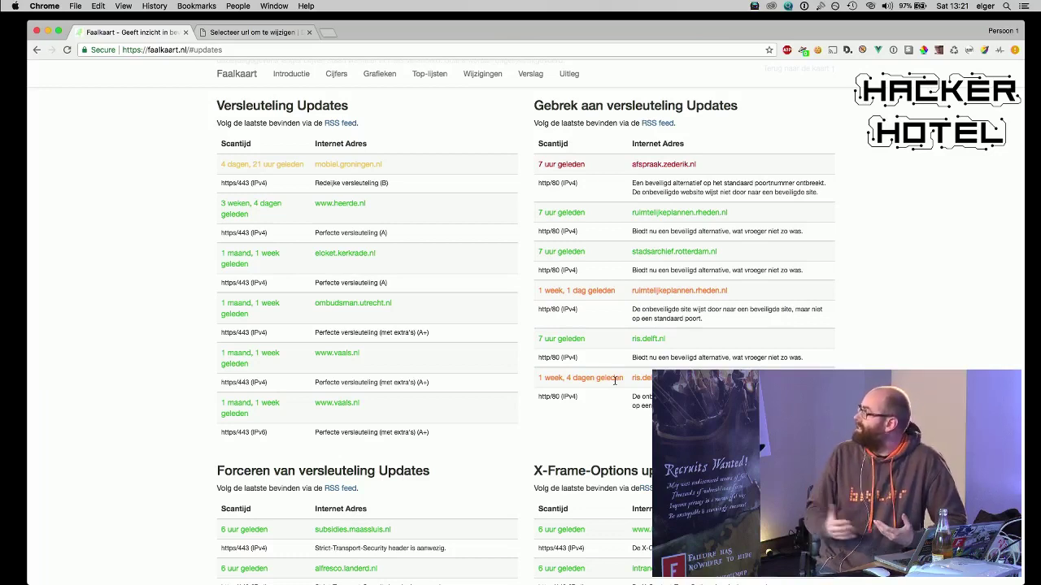
pyautogui.moveTo(281, 166); pyautogui.dragTo(288, 227)
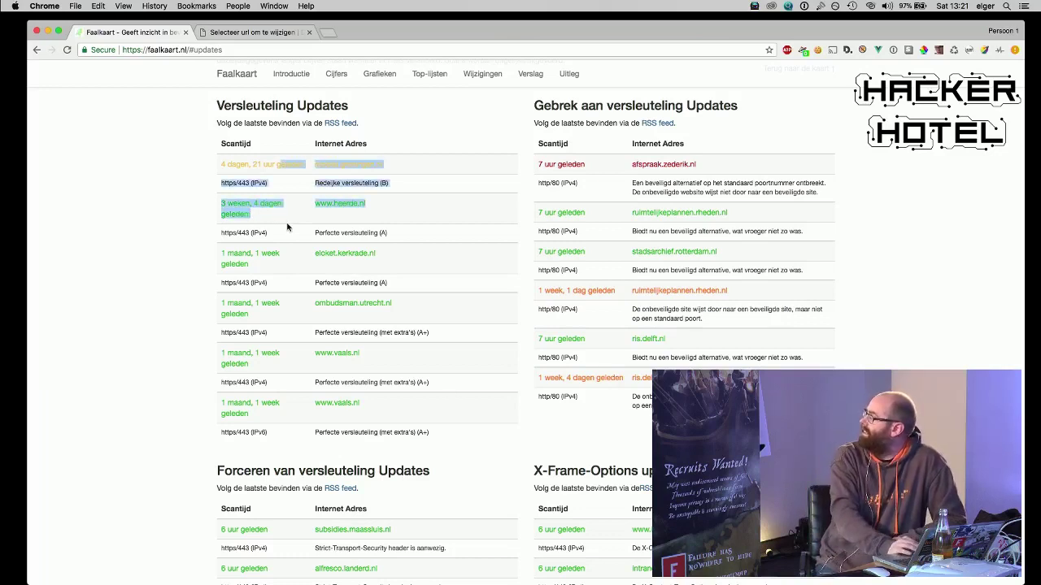
pyautogui.click(289, 235)
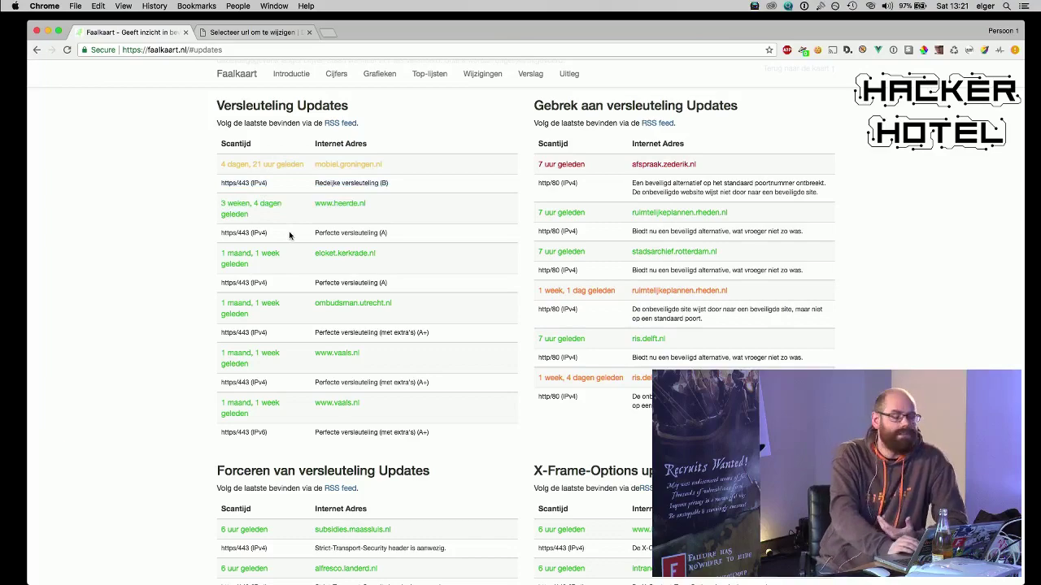
pyautogui.scroll(-10, 325, 292)
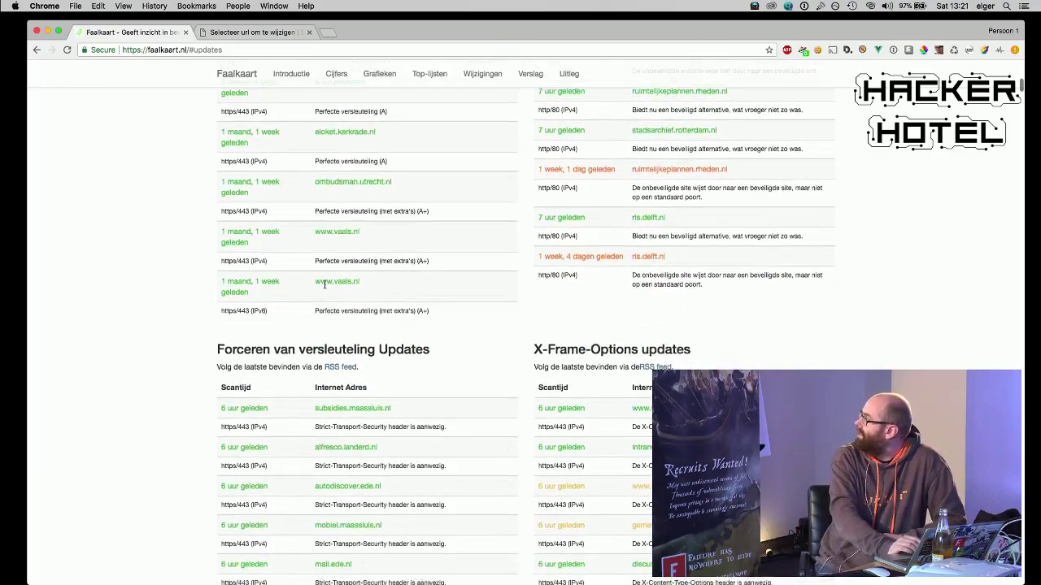
# - Examine the Verslag for Amsterdam, reading the per-address security findings from appl.gemeentearchief.amsterdam.nl down to the perfect-rated addresses
pyautogui.scroll(-1, 325, 288)
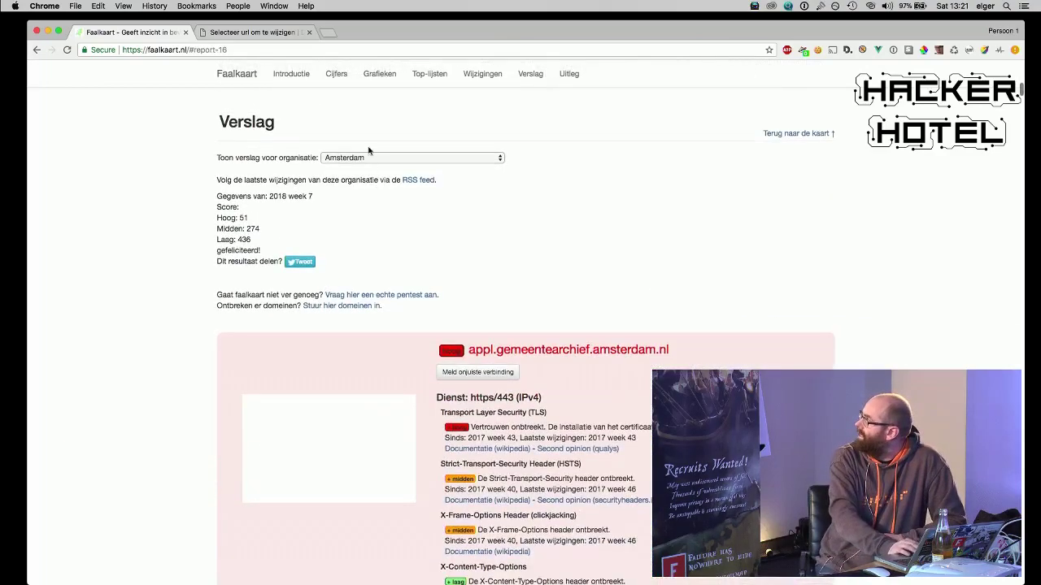
pyautogui.scroll(-1, 419, 411)
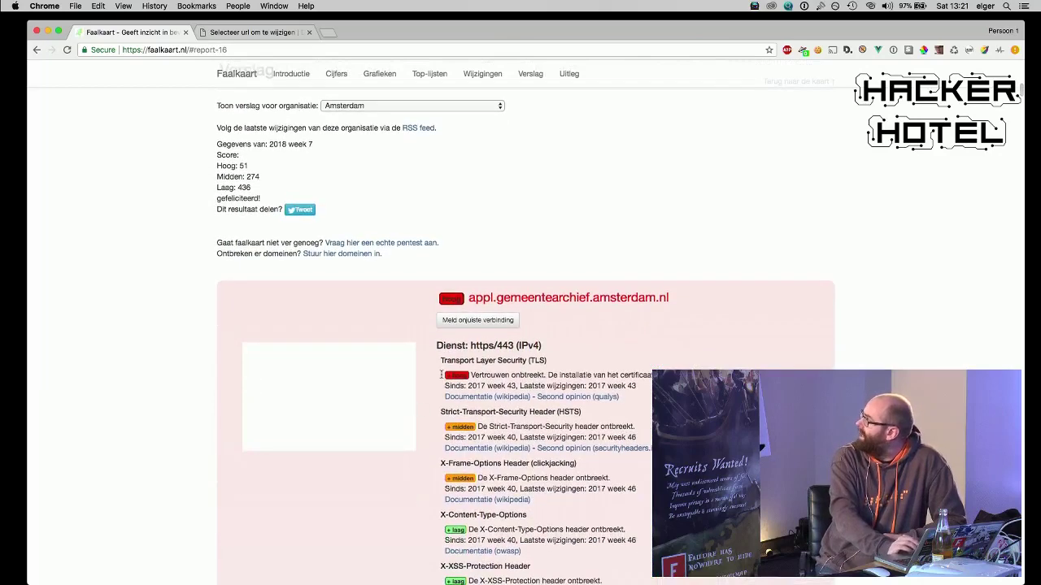
pyautogui.scroll(-3, 440, 380)
pyautogui.scroll(-2, 440, 379)
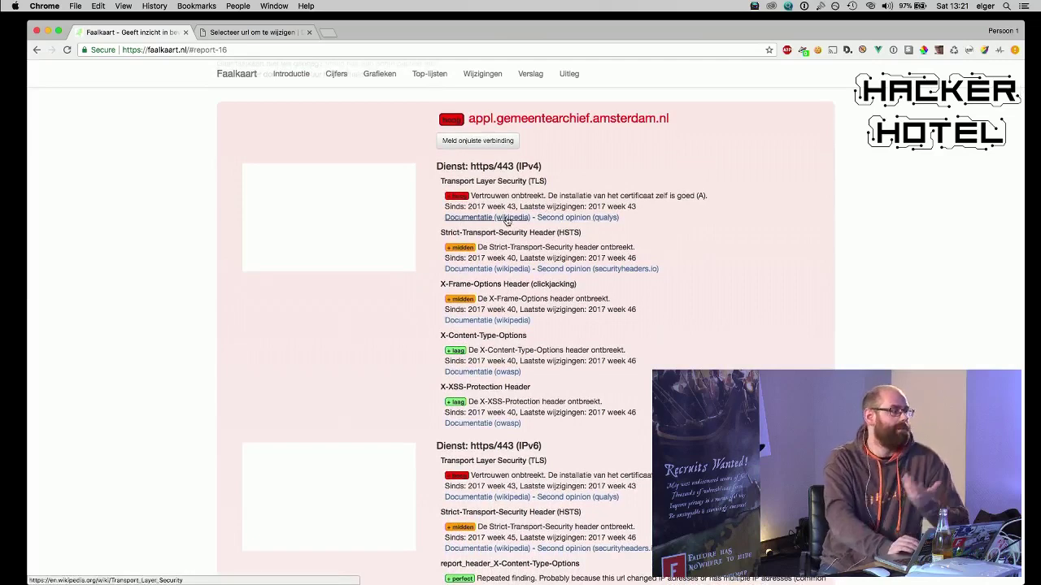
pyautogui.scroll(-10, 507, 221)
pyautogui.scroll(-10, 507, 221)
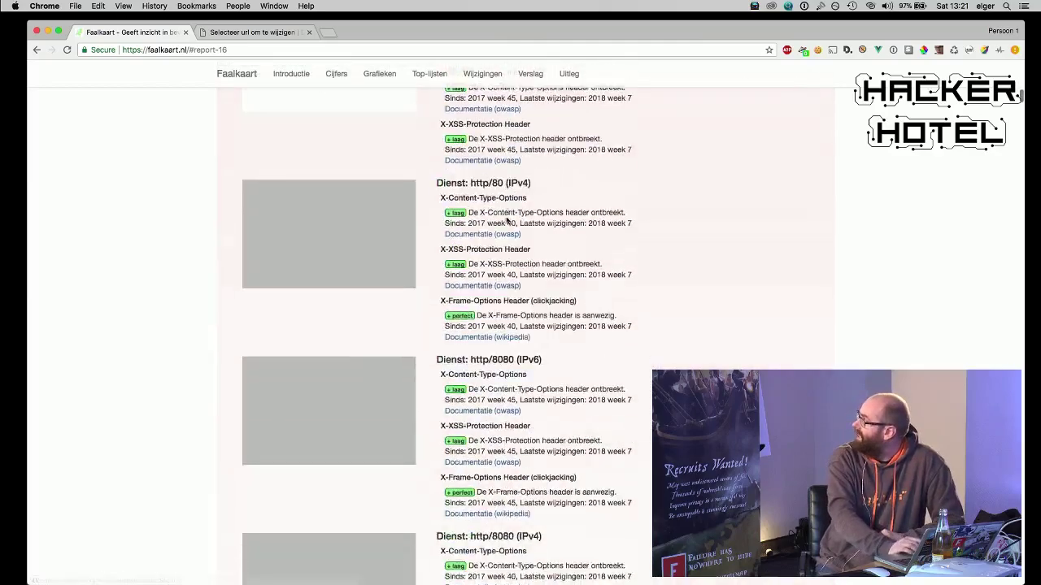
pyautogui.scroll(-10, 507, 216)
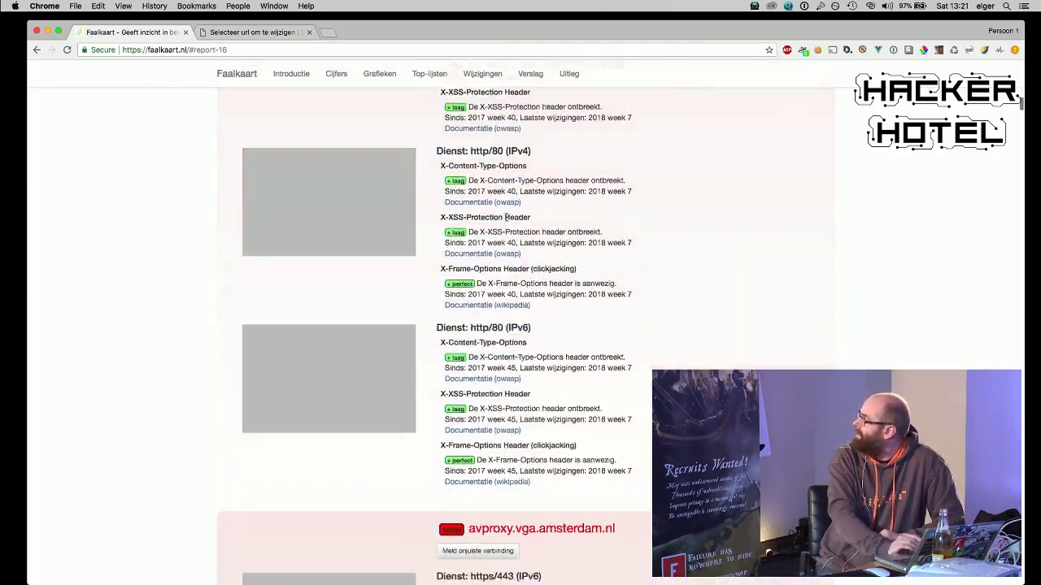
pyautogui.scroll(-10, 507, 218)
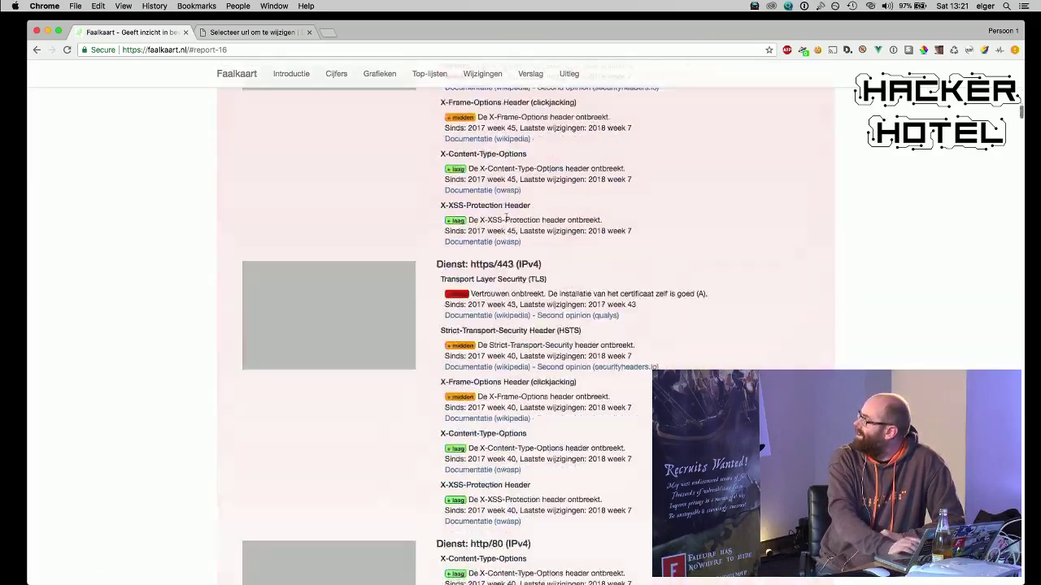
pyautogui.scroll(-10, 508, 221)
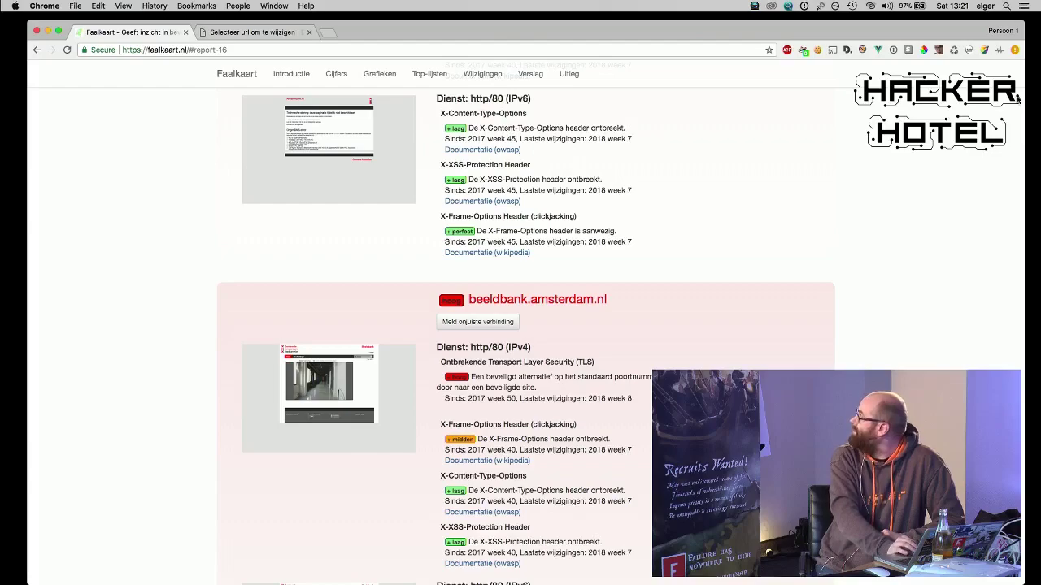
pyautogui.scroll(-2, 1016, 98)
pyautogui.scroll(-20, 1021, 142)
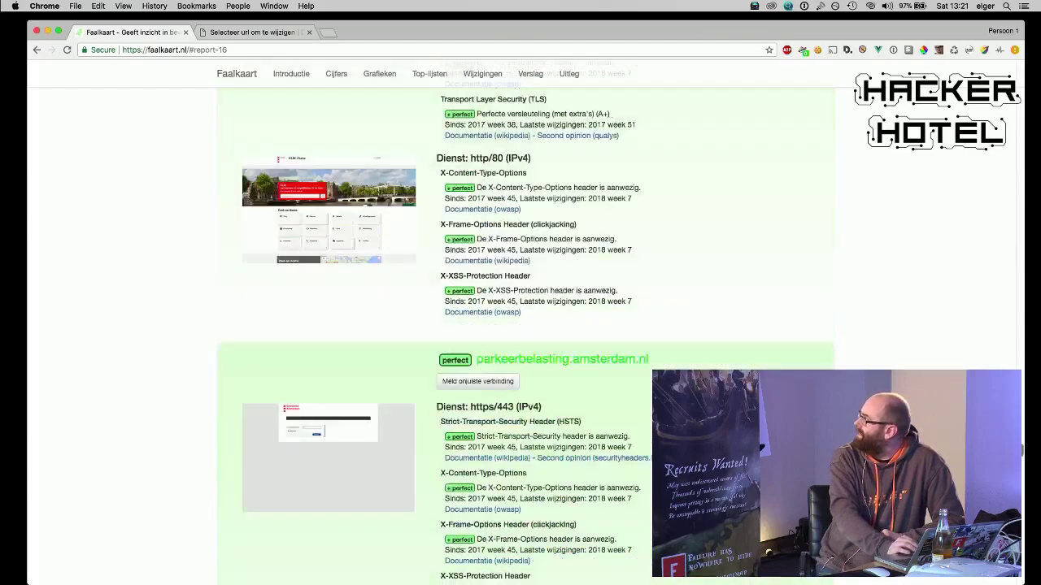
# - Look over the Over Faalkaart explanation below the Amsterdam report and return to the map of the Netherlands
pyautogui.scroll(-15, 966, 579)
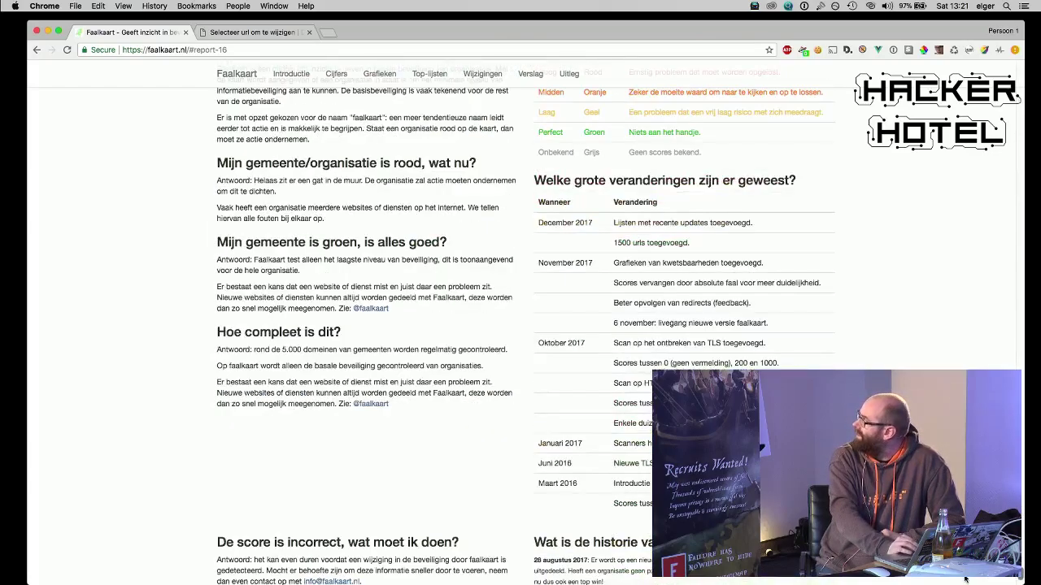
pyautogui.scroll(8, 966, 578)
pyautogui.scroll(-3, 966, 578)
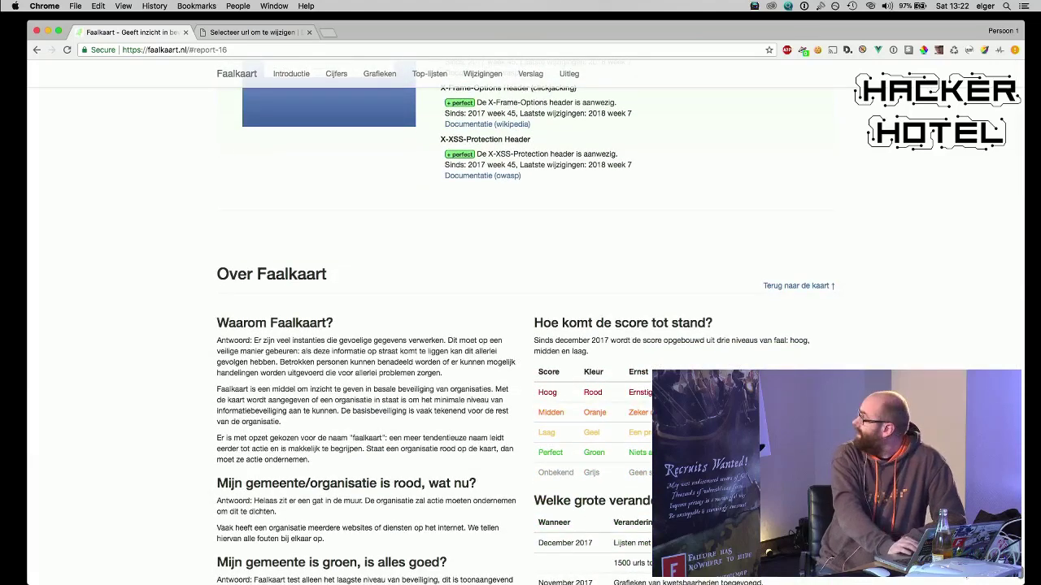
pyautogui.scroll(10, 1022, 574)
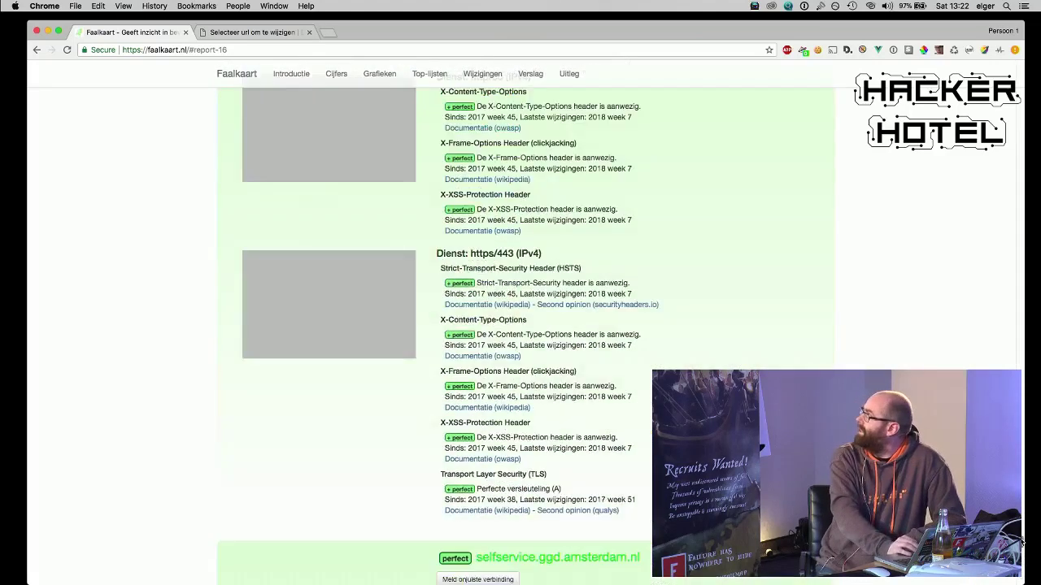
pyautogui.scroll(5, 1005, 166)
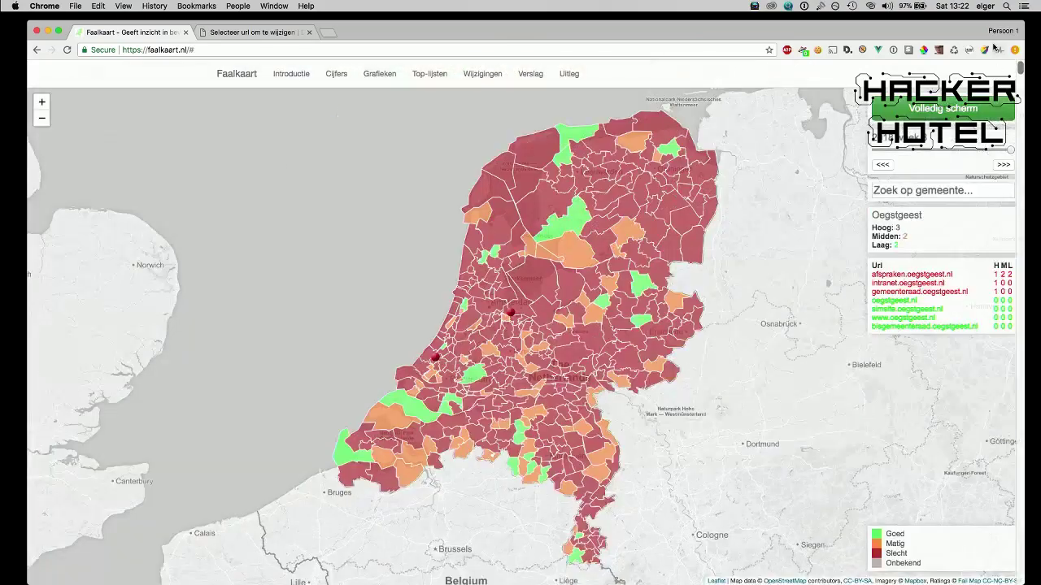
# - Switch to the Faalkaart admin site and view the scanners' Endpoints list followed by the Tls qualys scans list
pyautogui.click(268, 34)
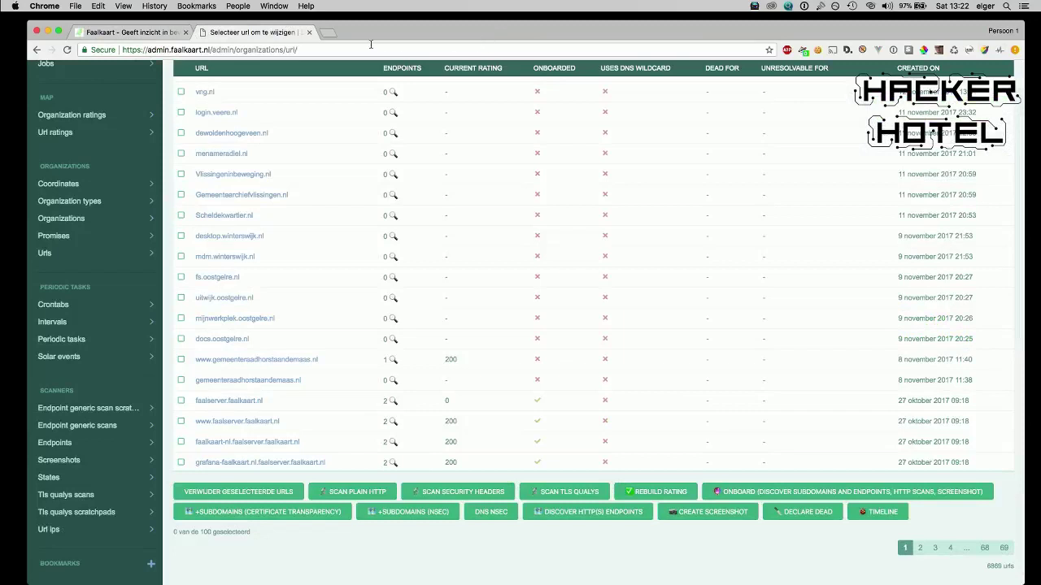
pyautogui.click(74, 445)
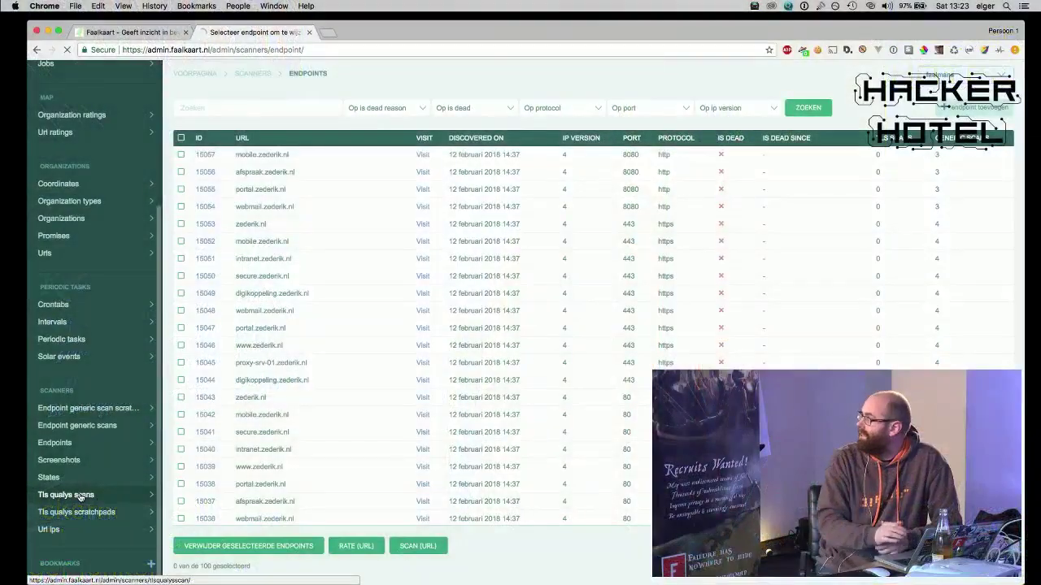
pyautogui.click(79, 495)
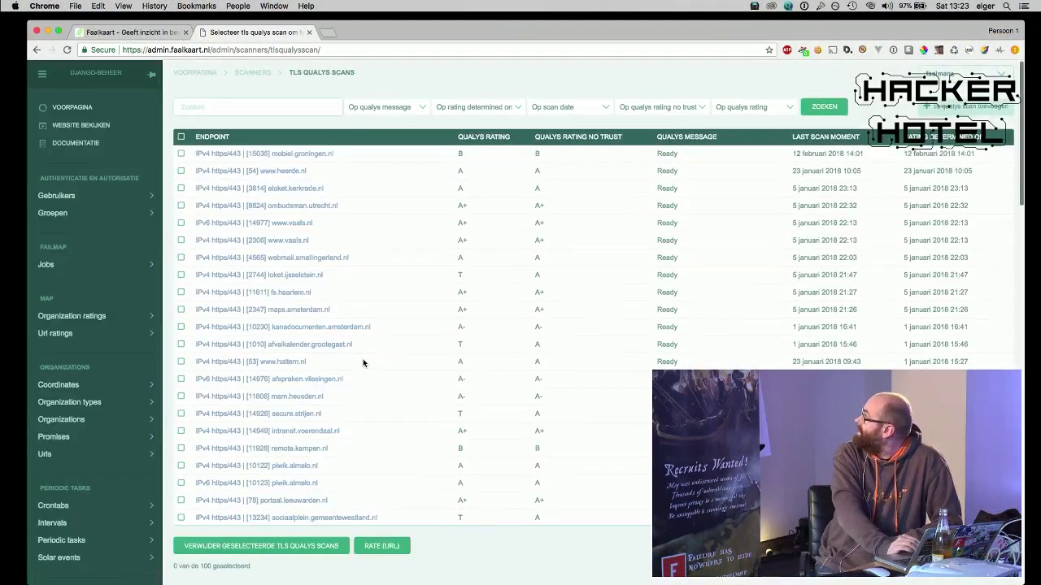
pyautogui.scroll(-1, 363, 363)
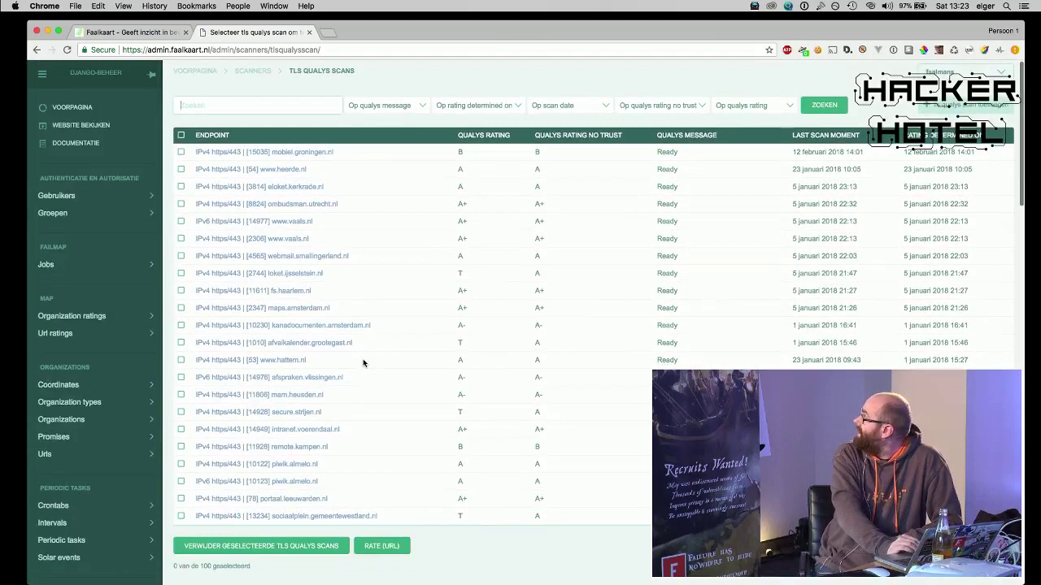
# - Sort the Tls qualys scans by last scan moment, newest first, and open the mobiel.groningen.nl scan, highlighting its Qualys rating
pyautogui.click(811, 138)
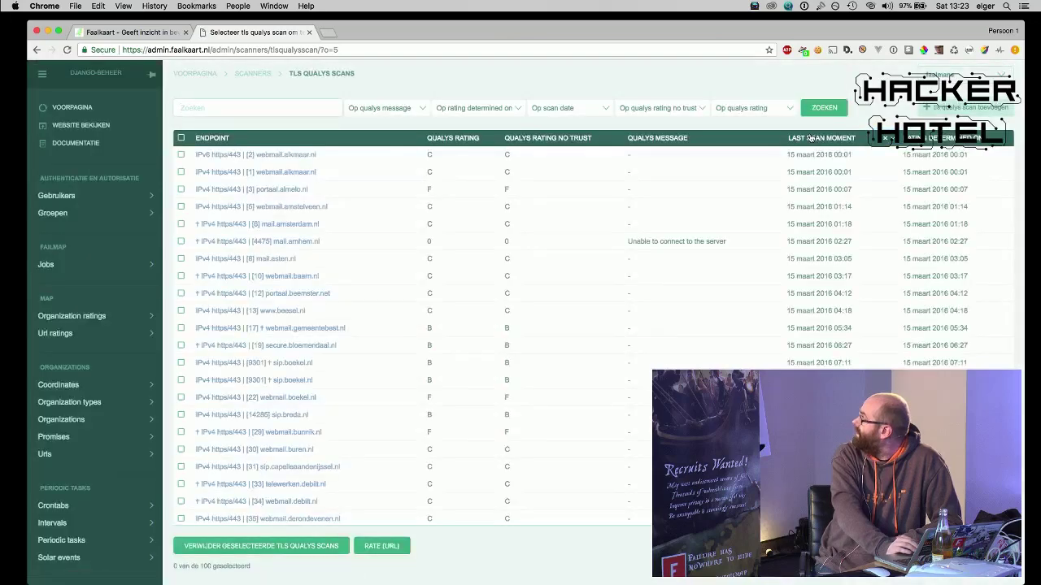
pyautogui.click(811, 139)
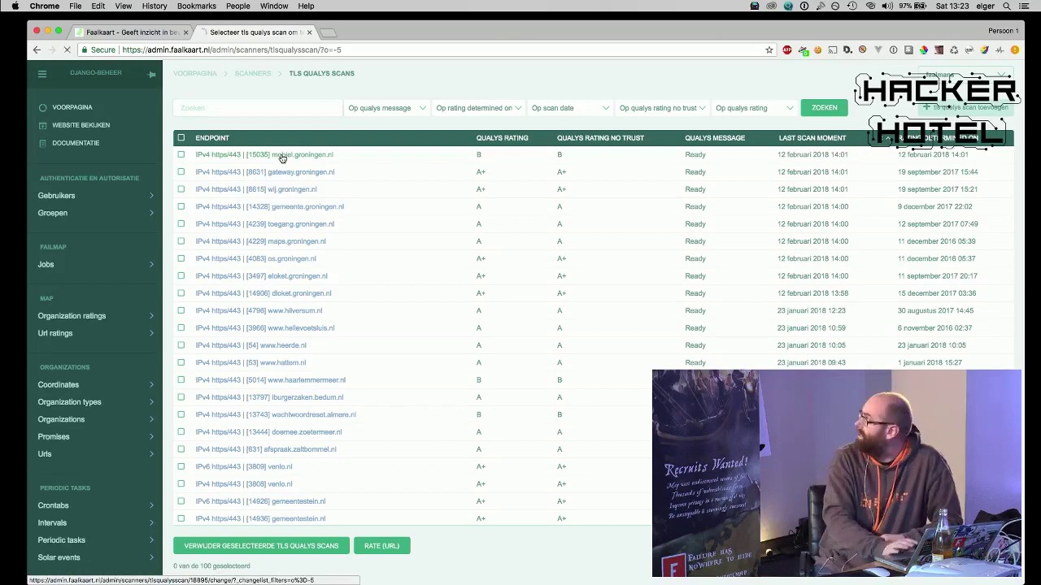
pyautogui.click(282, 156)
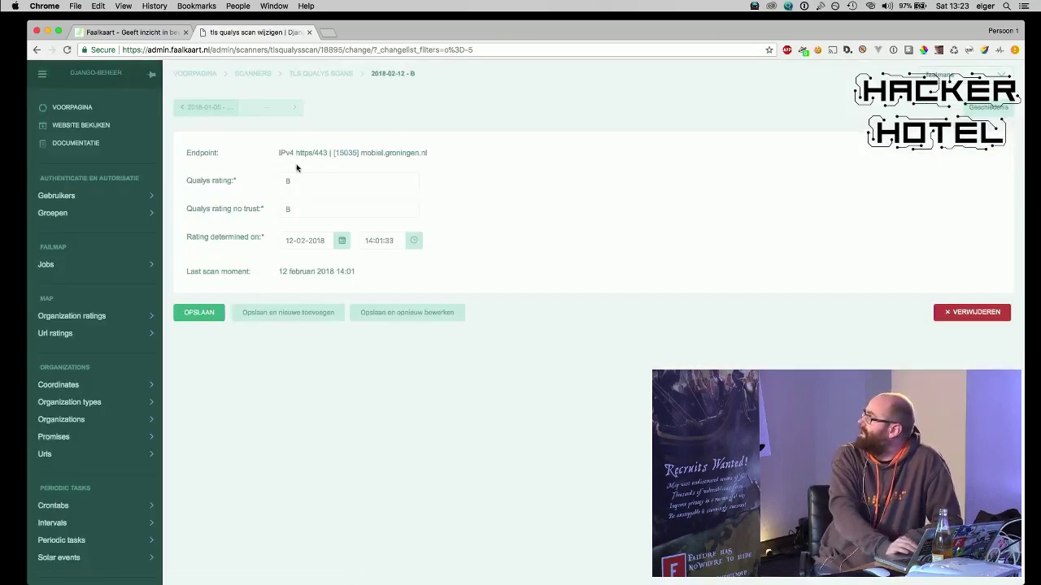
pyautogui.doubleClick(298, 183)
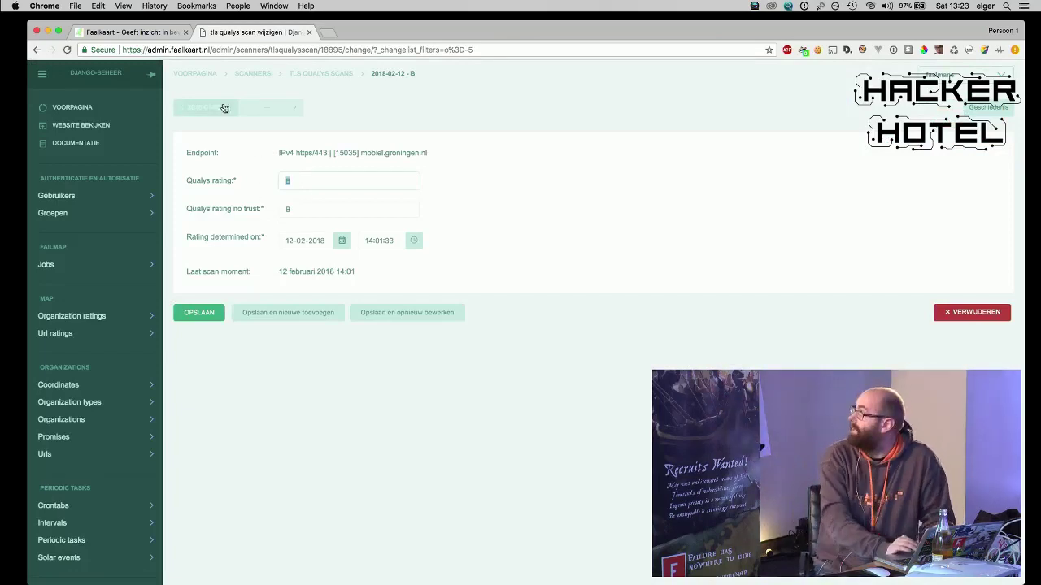
pyautogui.scroll(-4, 96, 332)
pyautogui.scroll(-2, 96, 332)
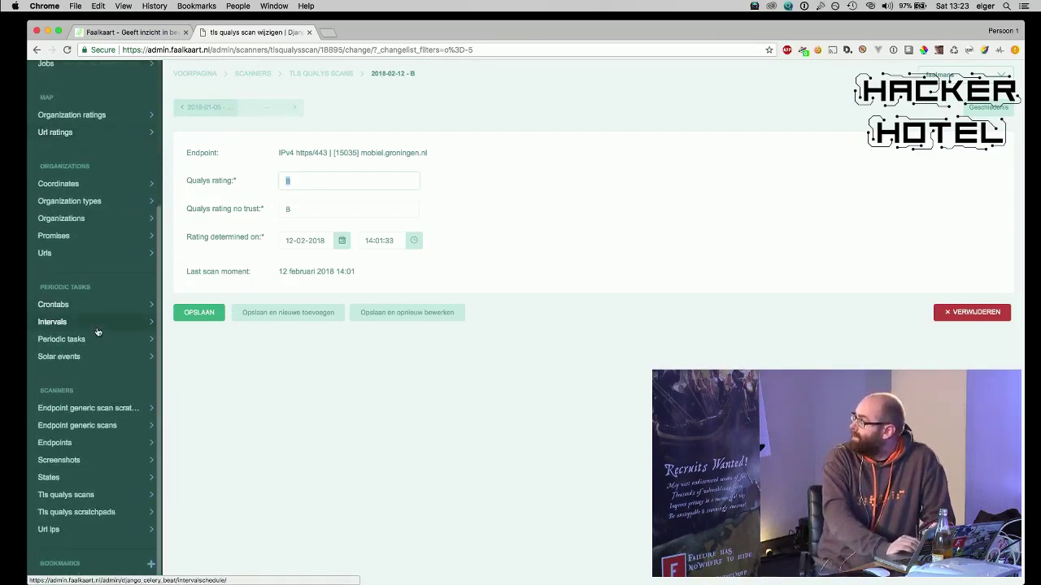
pyautogui.click(328, 34)
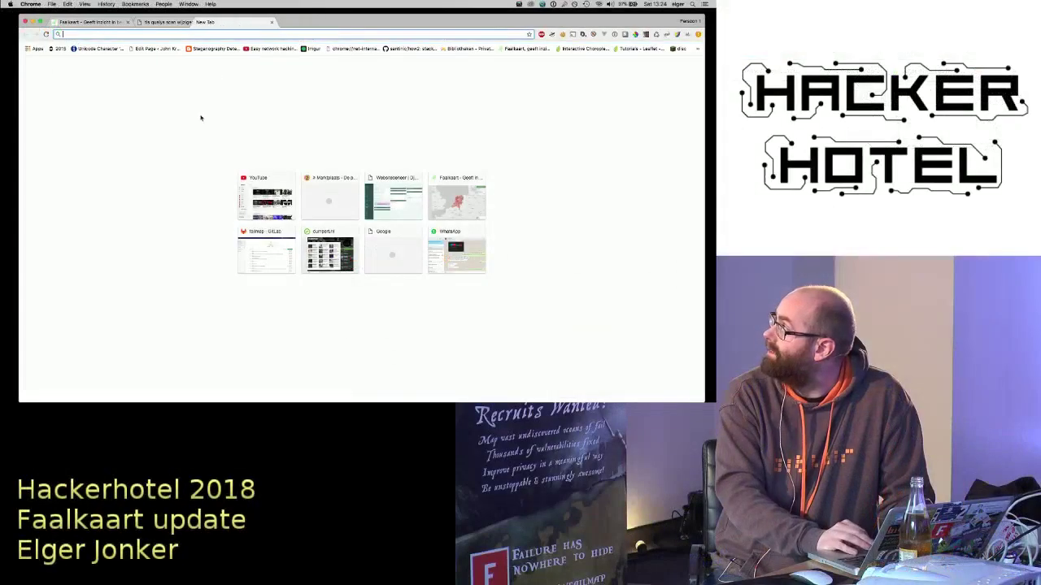
pyautogui.press('super+w')
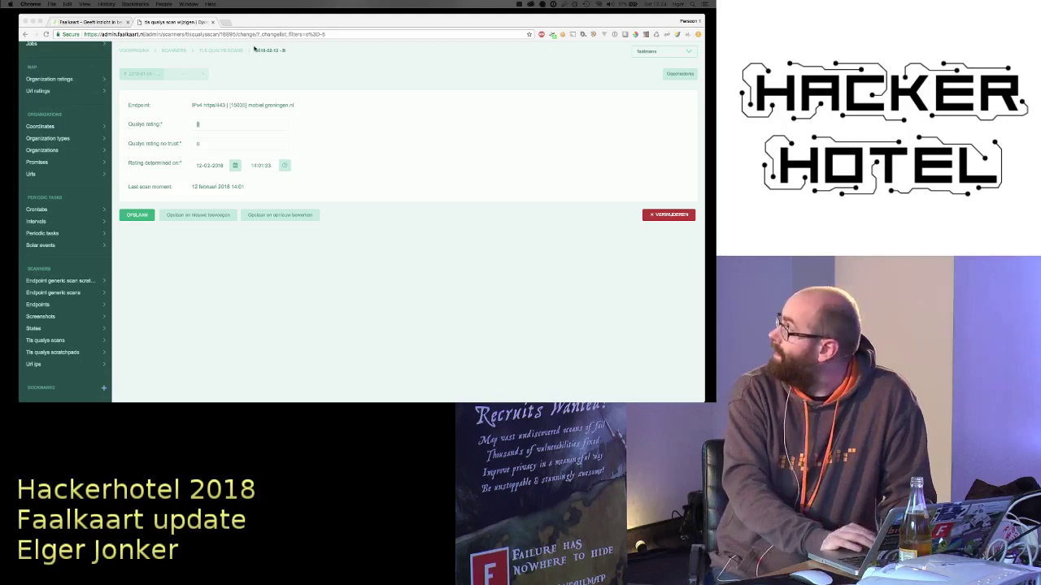
# - Open Grafana at grafana.faalkaart.nl in a new browser tab, authenticating with the stitch certificate of Stichting Internet Cleanup Foundation
pyautogui.click(226, 22)
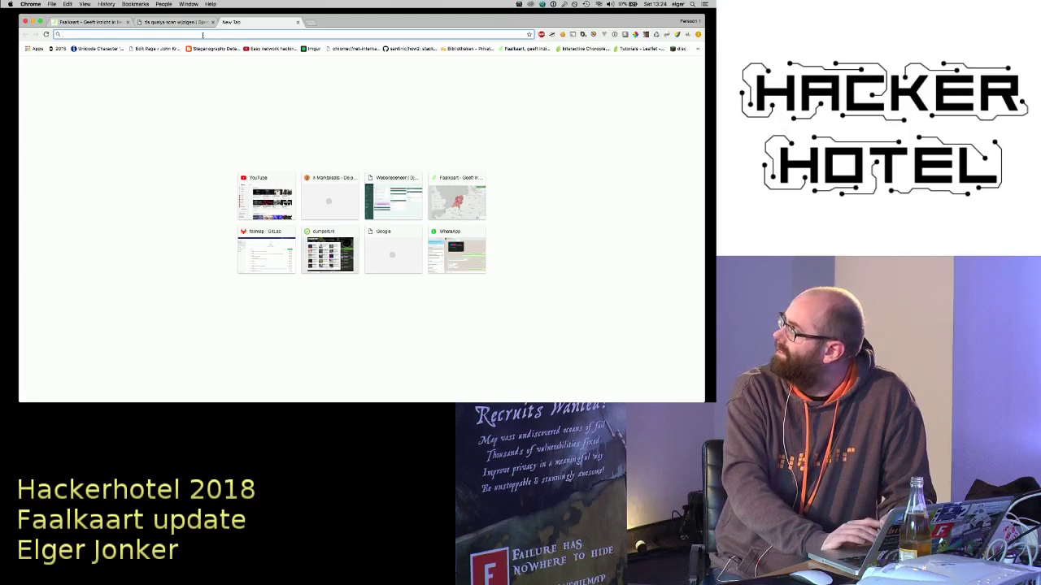
pyautogui.write('grafana.faalkaart.nl')
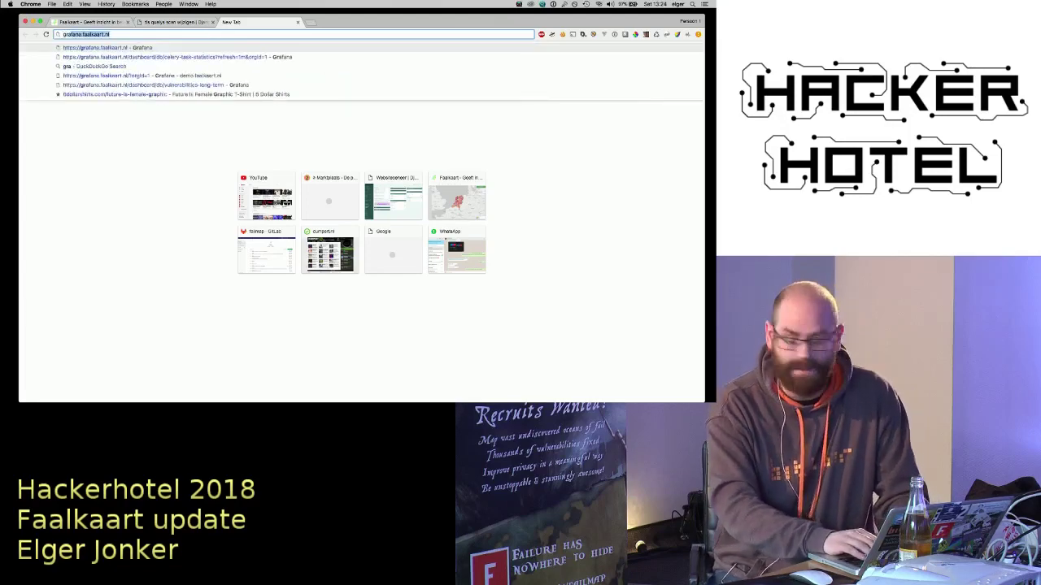
pyautogui.press('Return')
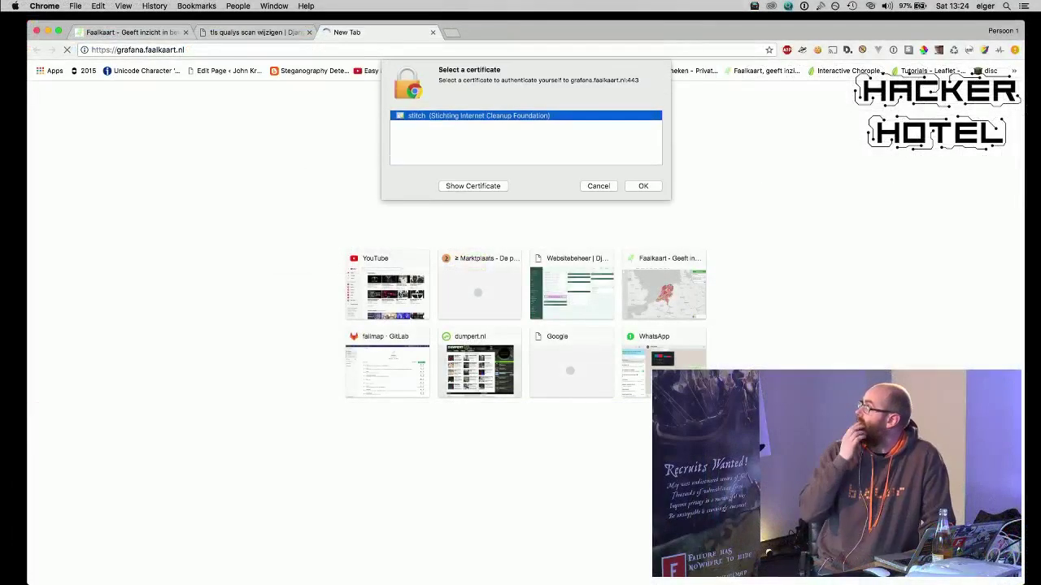
pyautogui.click(642, 187)
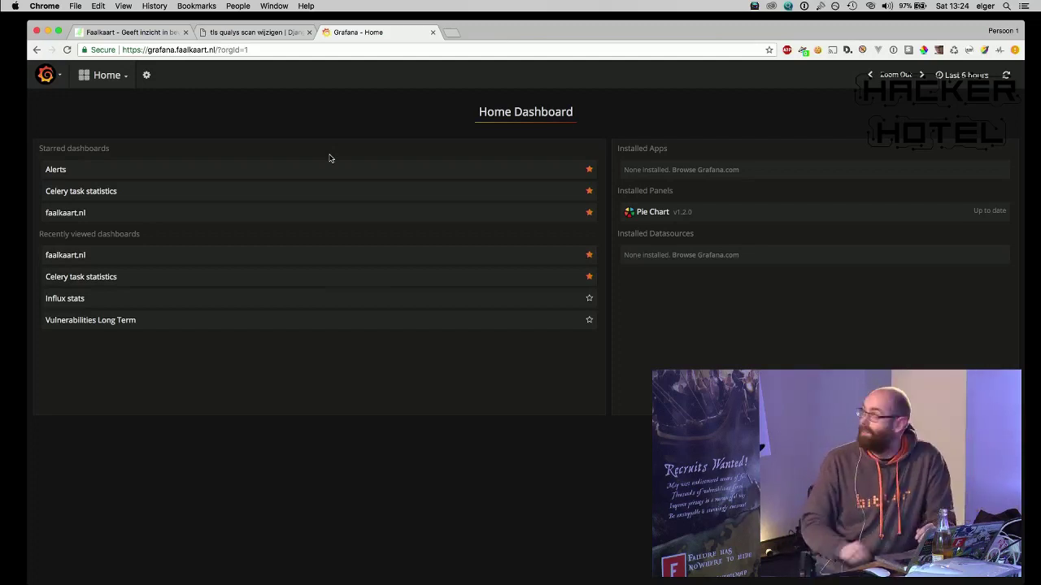
pyautogui.click(353, 196)
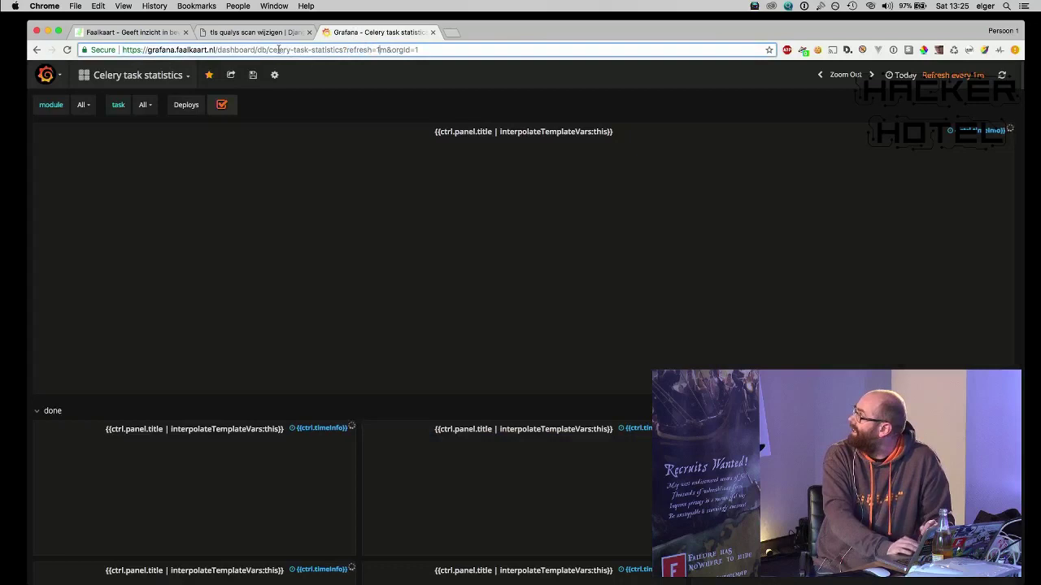
pyautogui.moveTo(269, 49); pyautogui.dragTo(325, 84)
pyautogui.press('BackSpace')
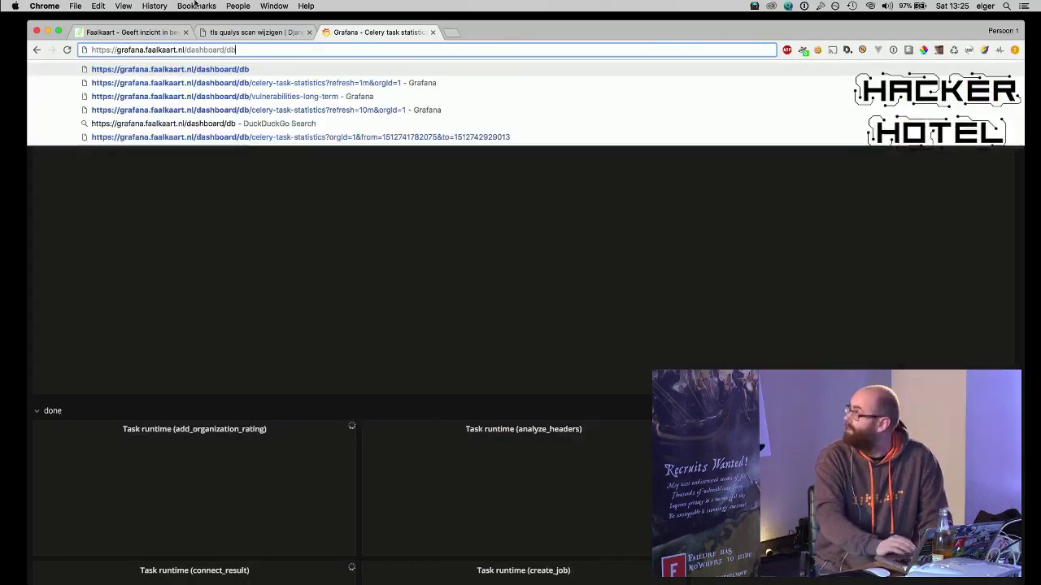
pyautogui.press('Escape')
pyautogui.click(36, 50)
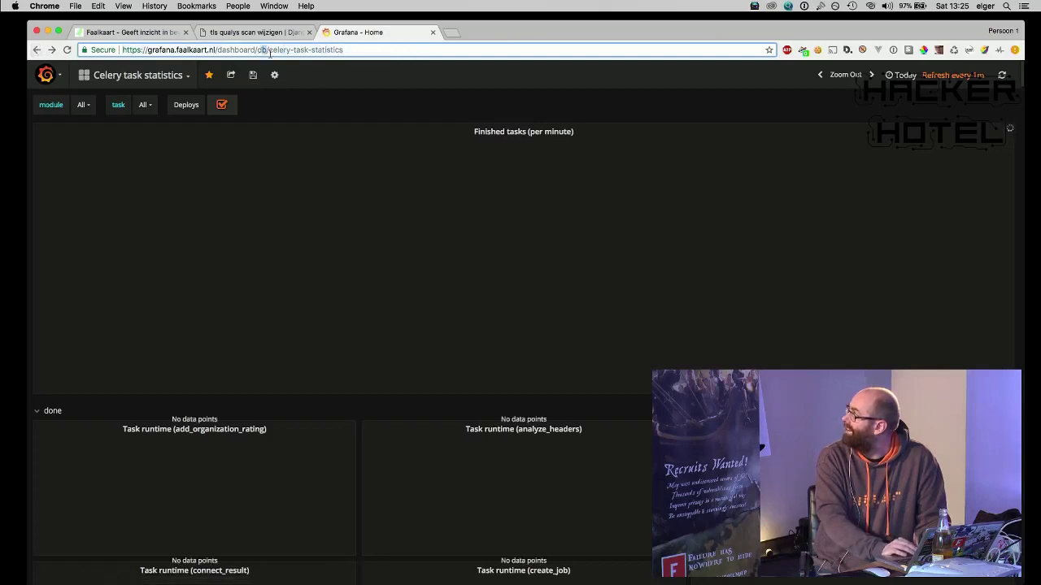
pyautogui.moveTo(270, 53); pyautogui.dragTo(334, 120)
pyautogui.press('BackSpace')
pyautogui.press('Return')
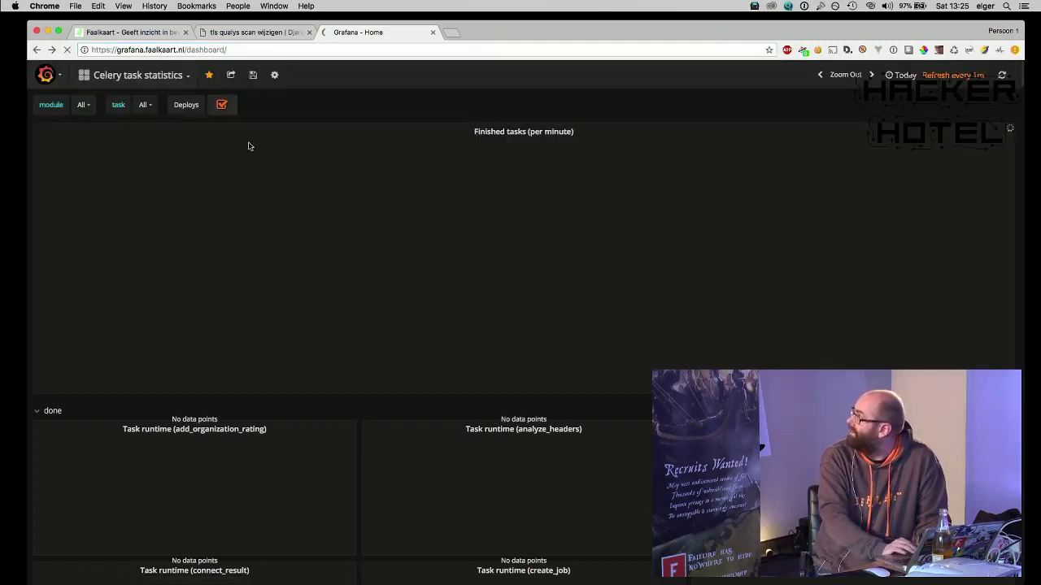
pyautogui.click(187, 50)
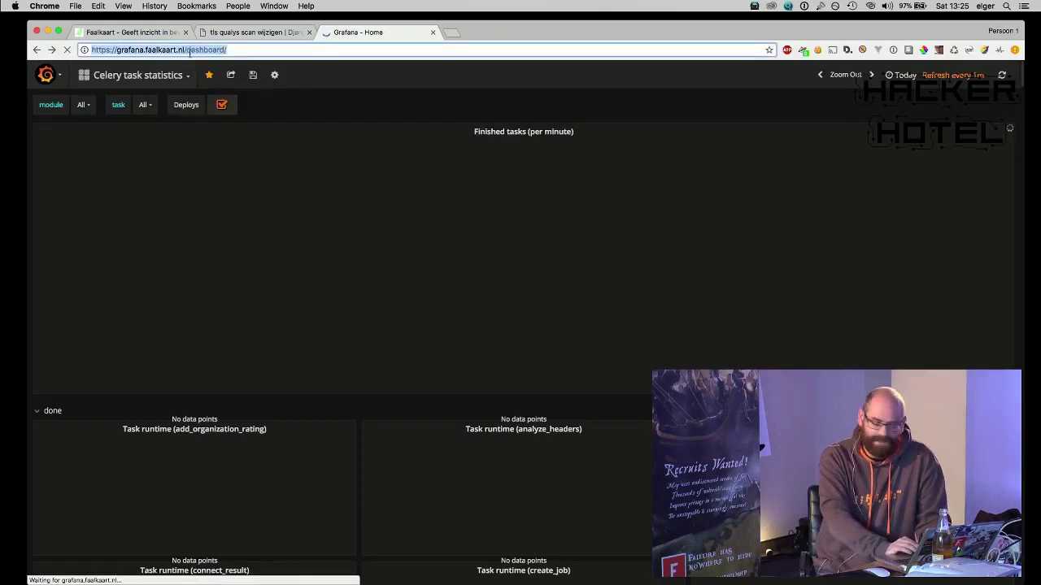
pyautogui.click(189, 50)
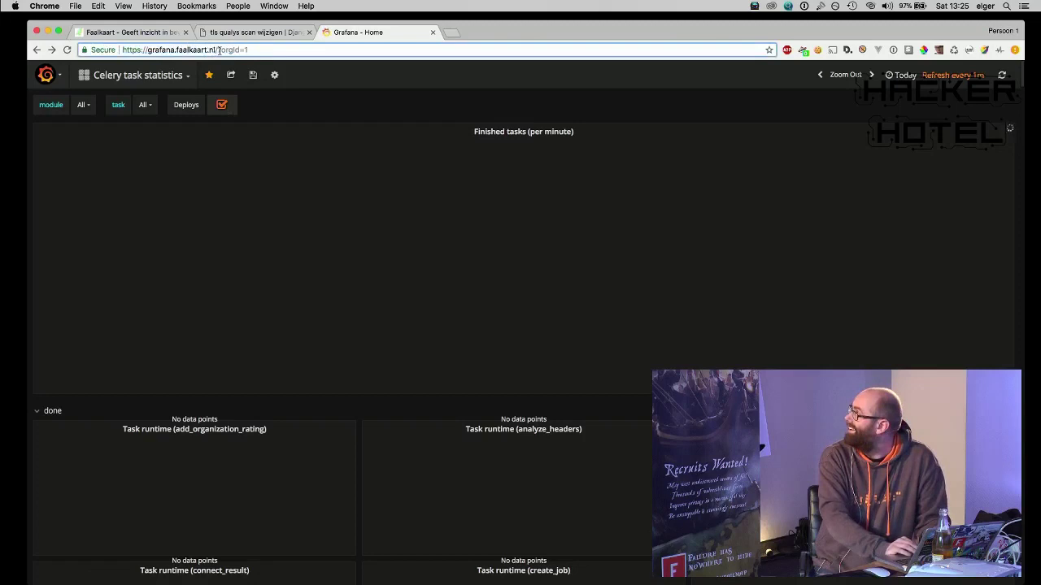
pyautogui.press('super+a')
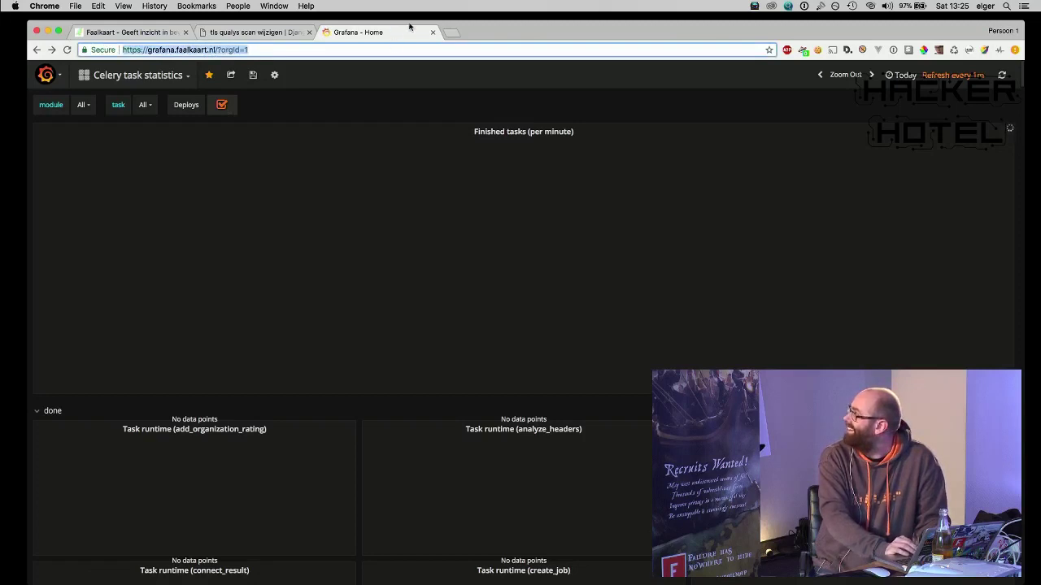
pyautogui.press('Return')
pyautogui.press('super+w')
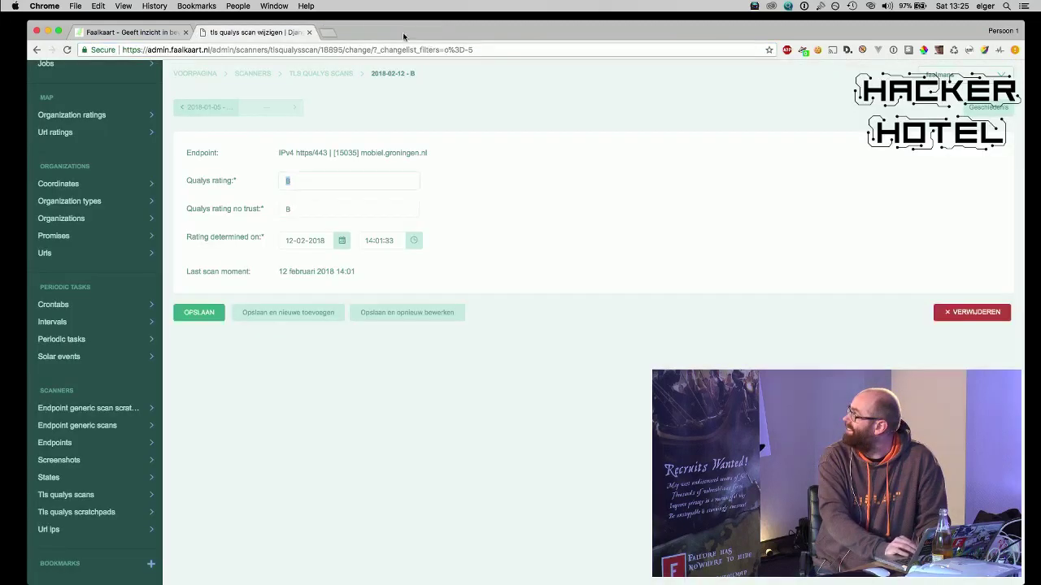
# - Reopen the Grafana home page in a new tab and show the Tasks dashboard for the last 2 days
pyautogui.click(329, 34)
pyautogui.write('grafana.faalkaart.nl/?orgId=1')
pyautogui.press('Return')
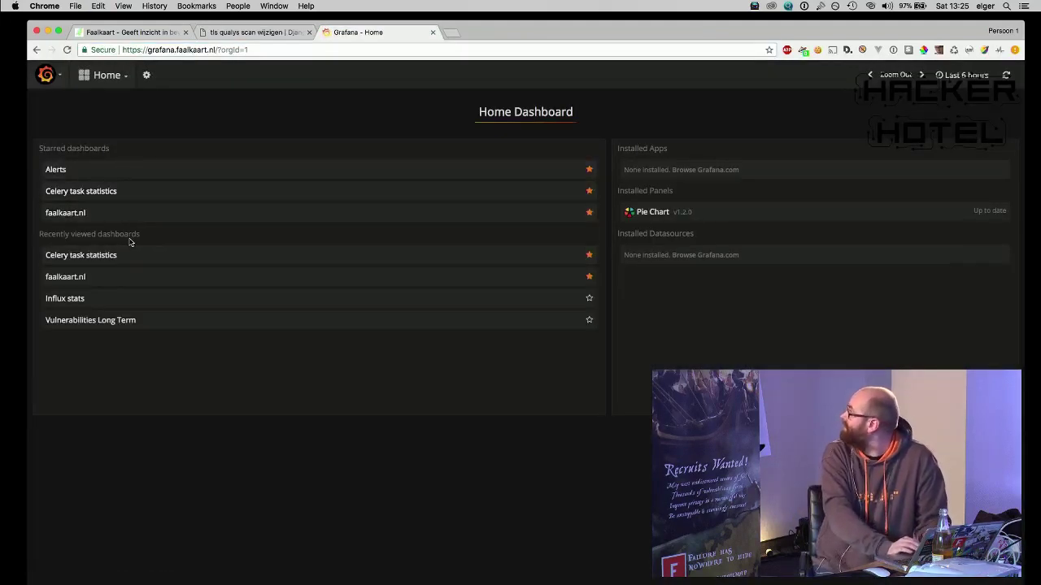
pyautogui.click(106, 74)
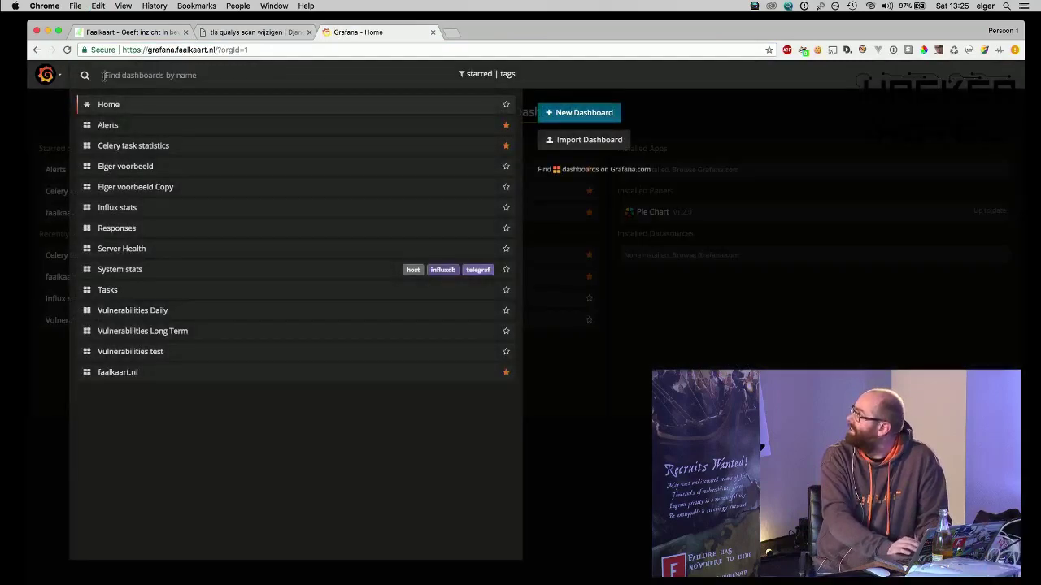
pyautogui.click(114, 290)
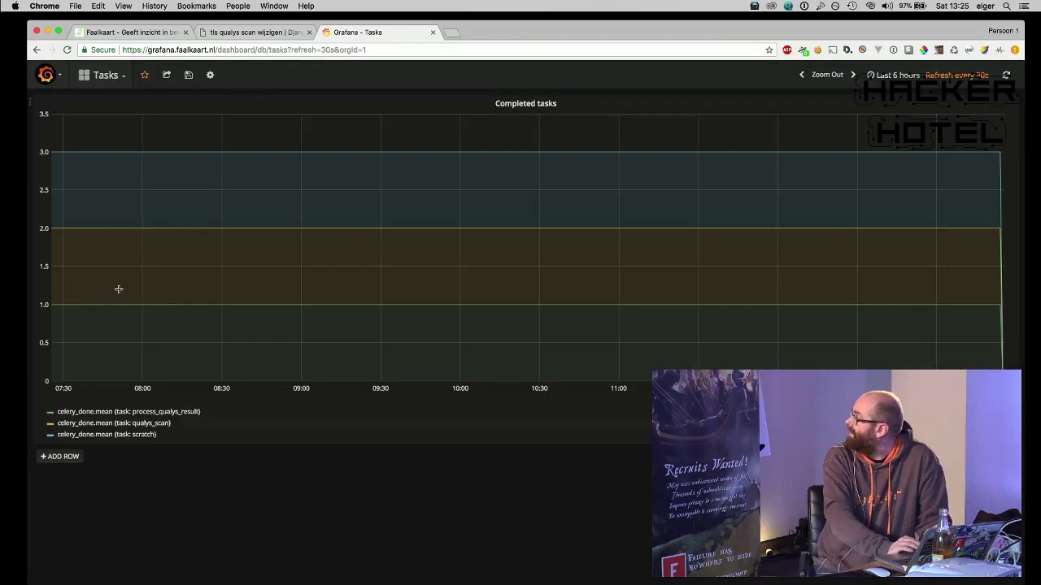
pyautogui.click(885, 76)
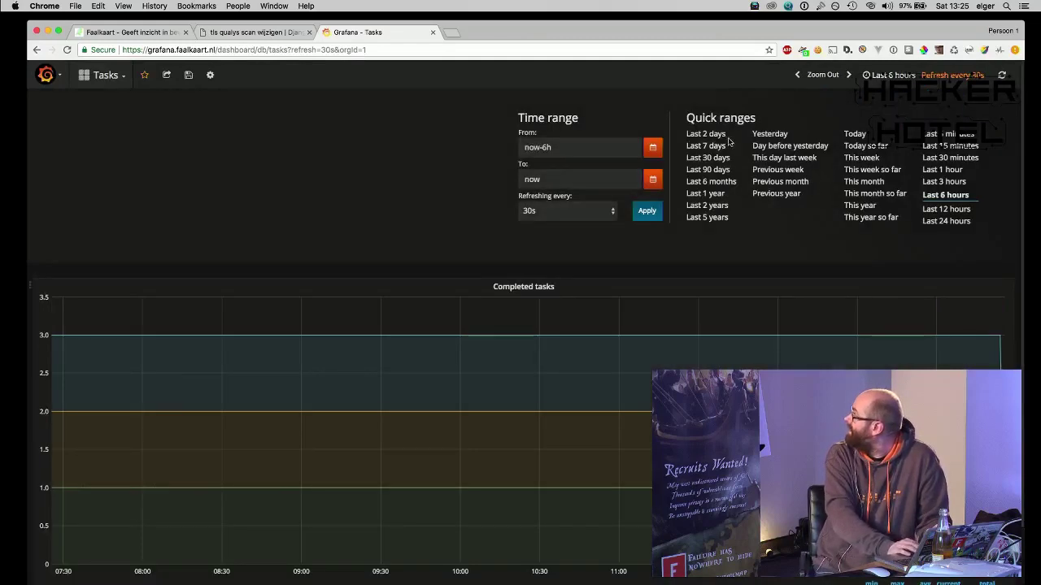
pyautogui.click(721, 134)
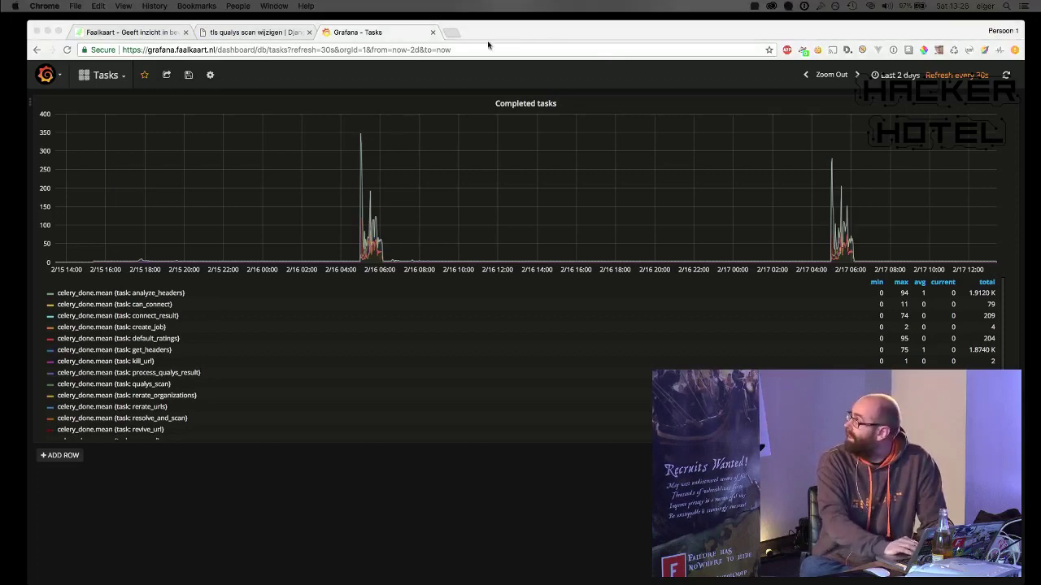
# - Switch to GitLab in a new tab at gitlab.com/failmap and open the failmap web application project
pyautogui.click(452, 32)
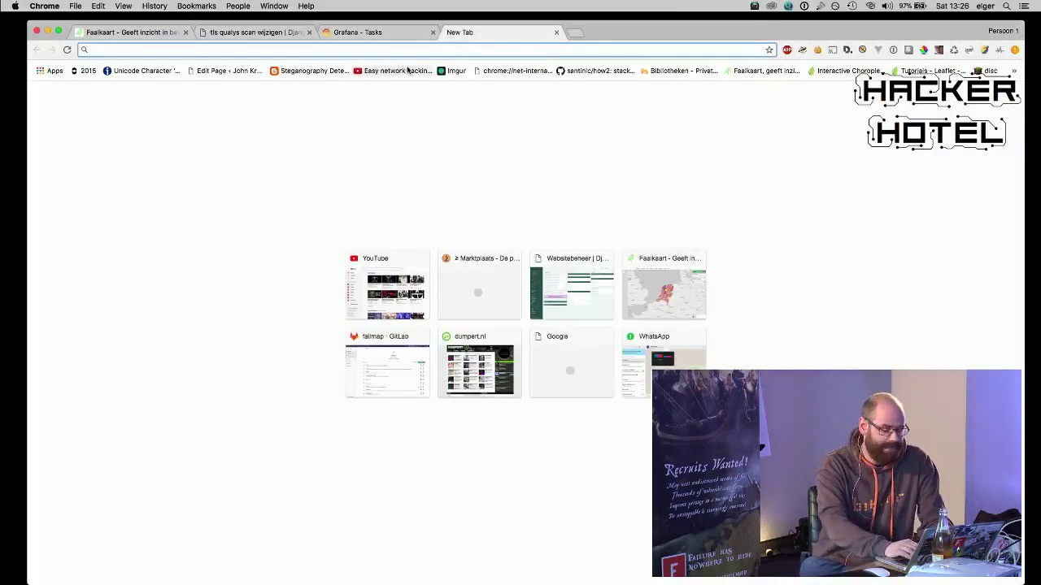
pyautogui.write('gi')
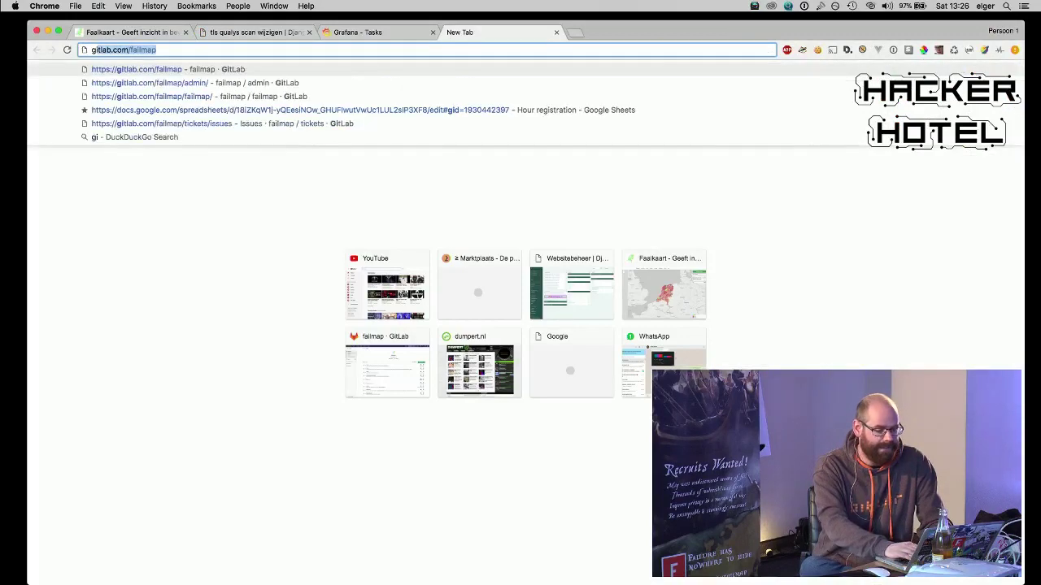
pyautogui.write('t')
pyautogui.press('Return')
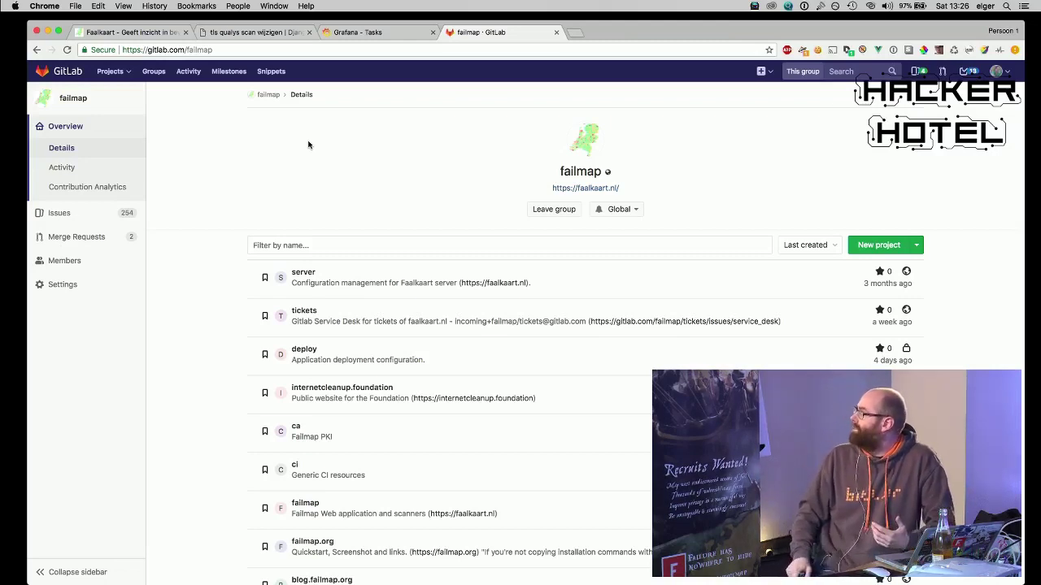
pyautogui.scroll(-3, 307, 366)
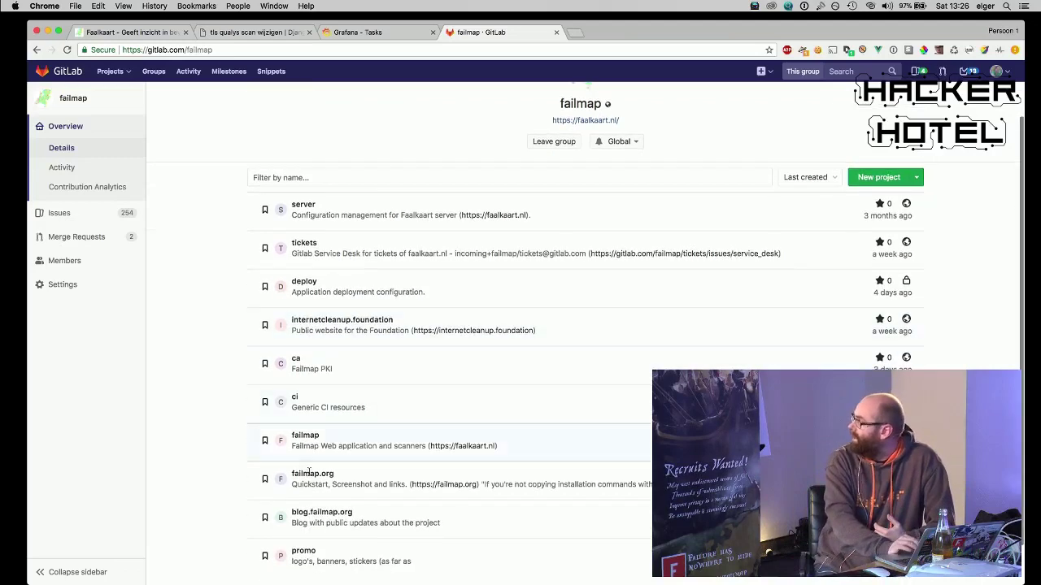
pyautogui.click(308, 439)
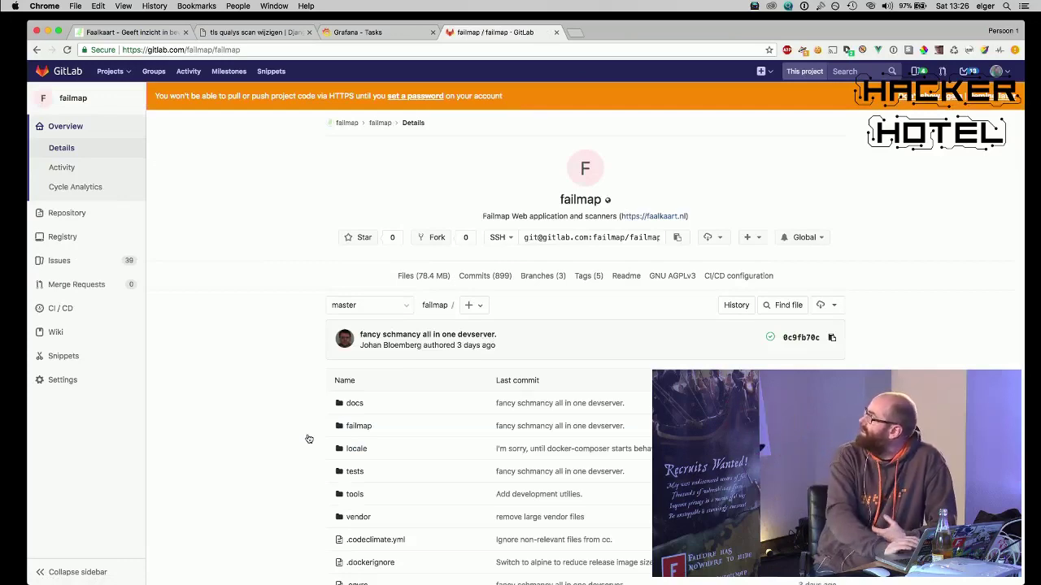
# - Look over the failmap repository's file list and README, from the introduction and map screenshot down to the documentation section
pyautogui.scroll(-3, 307, 439)
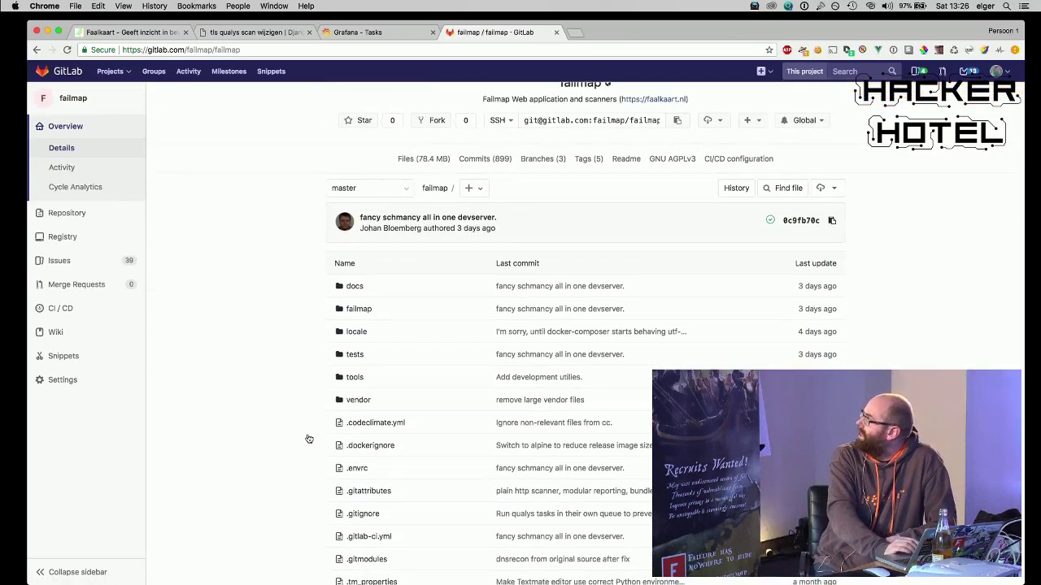
pyautogui.scroll(-10, 309, 439)
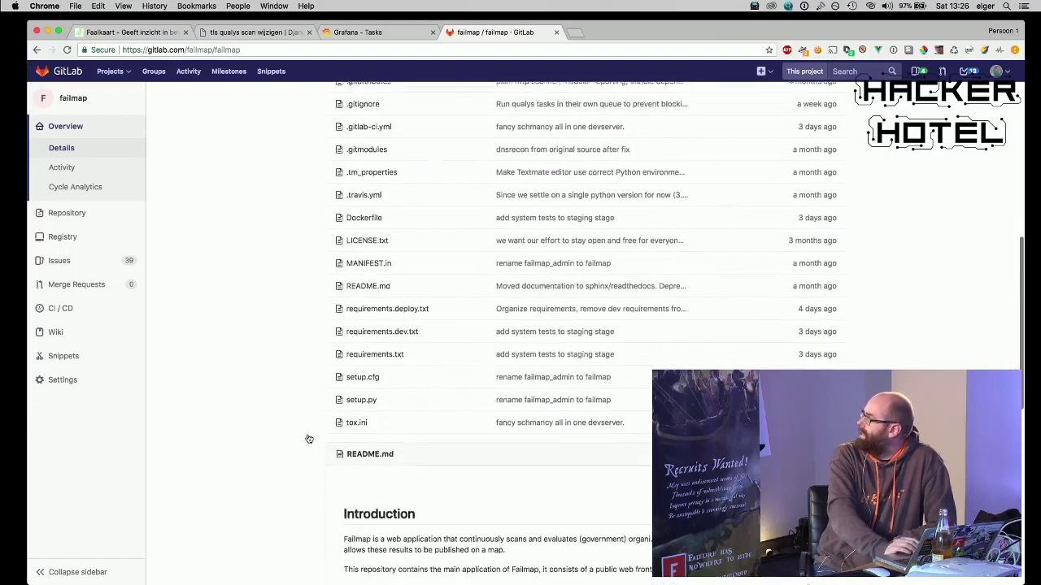
pyautogui.scroll(-11, 308, 439)
pyautogui.scroll(4, 309, 439)
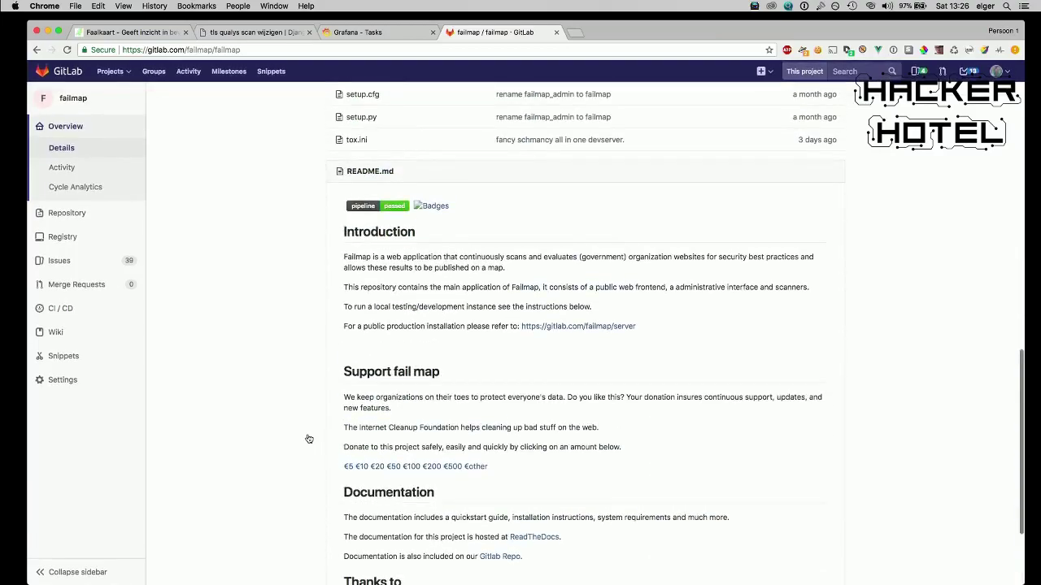
pyautogui.scroll(1, 308, 439)
pyautogui.scroll(-1, 308, 439)
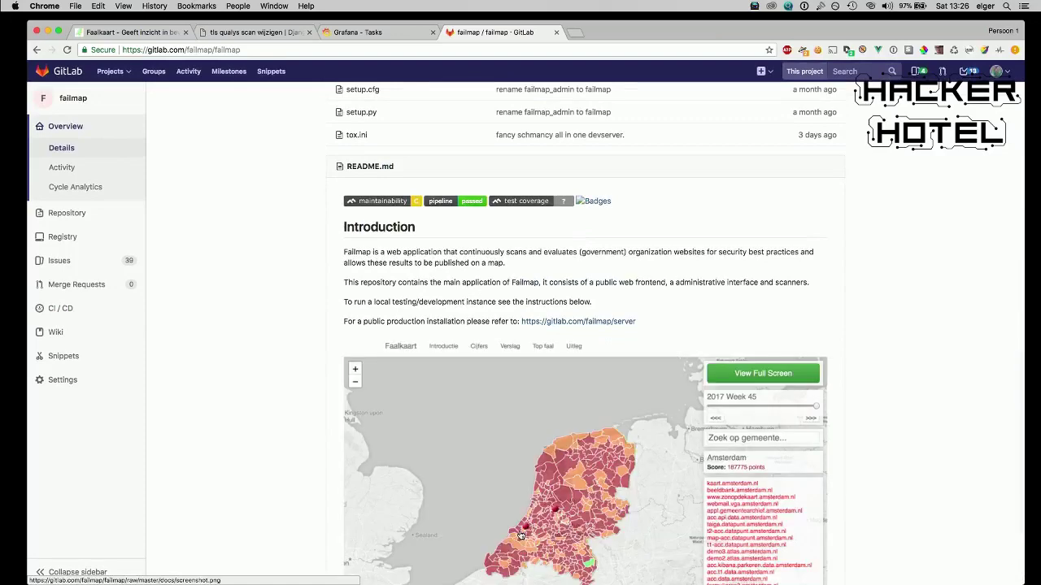
pyautogui.scroll(-10, 521, 535)
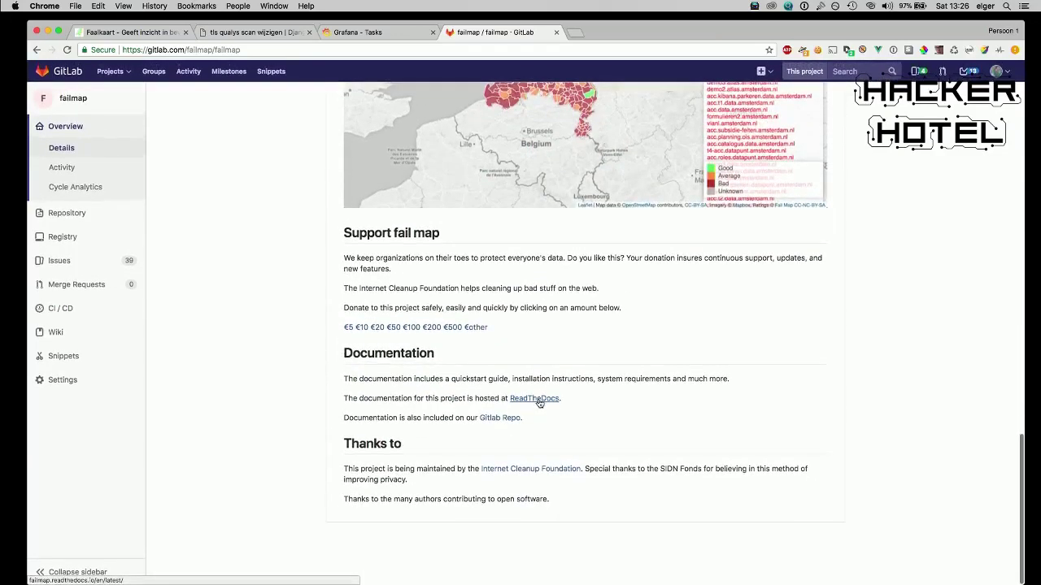
# - Open the project's ReadTheDocs documentation in a separate tab, go to the Quickstart section and highlight the git clone command
pyautogui.keyDown('super'); pyautogui.click(535, 399); pyautogui.keyUp('super')
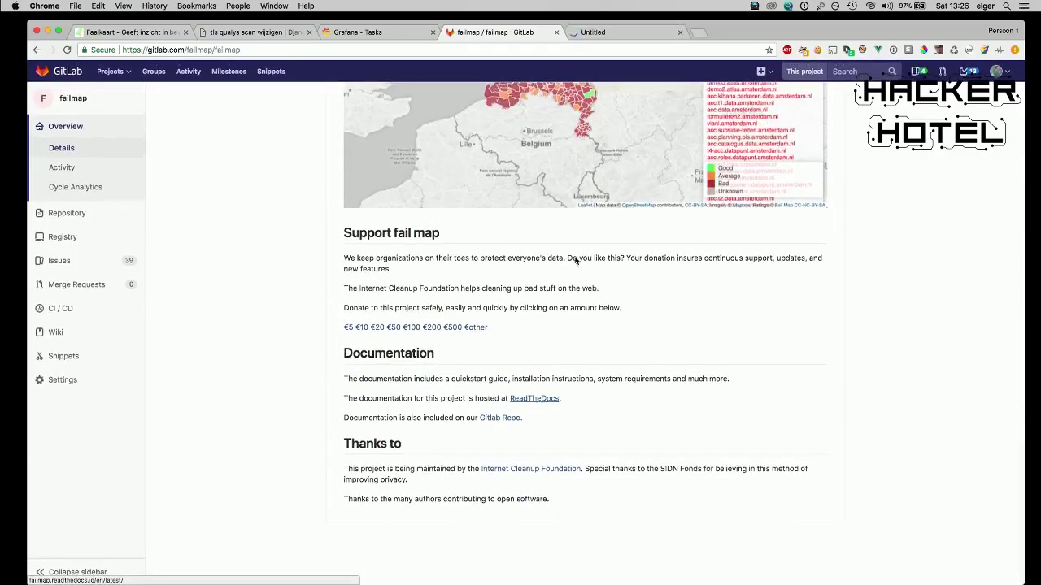
pyautogui.click(633, 33)
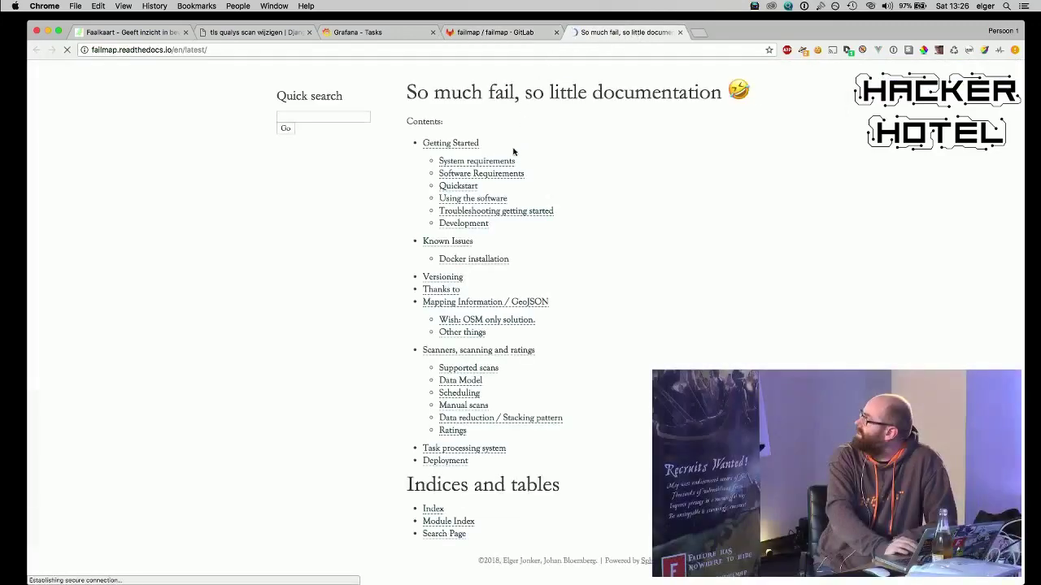
pyautogui.click(468, 187)
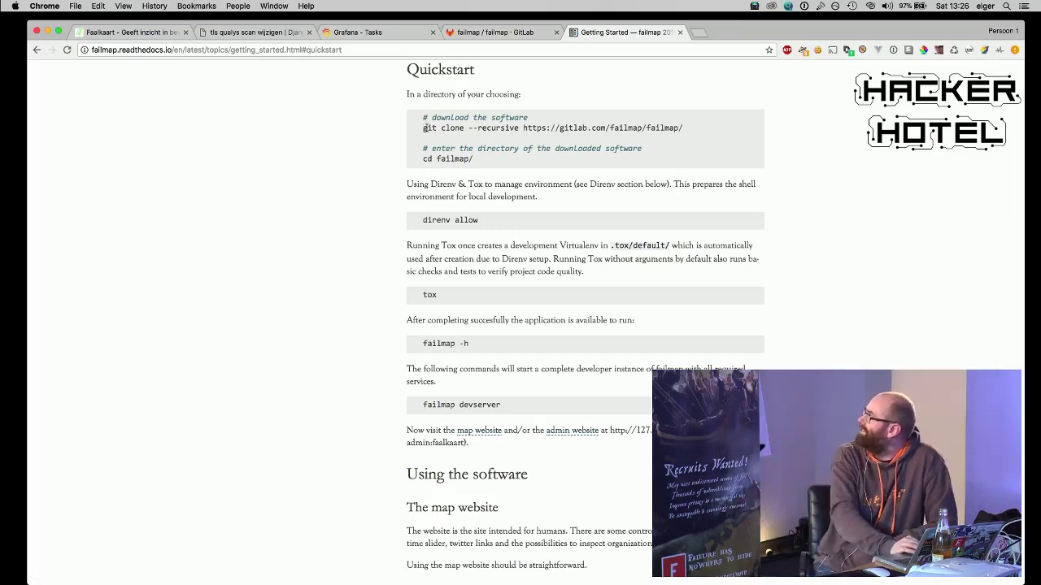
pyautogui.moveTo(423, 128); pyautogui.dragTo(464, 128)
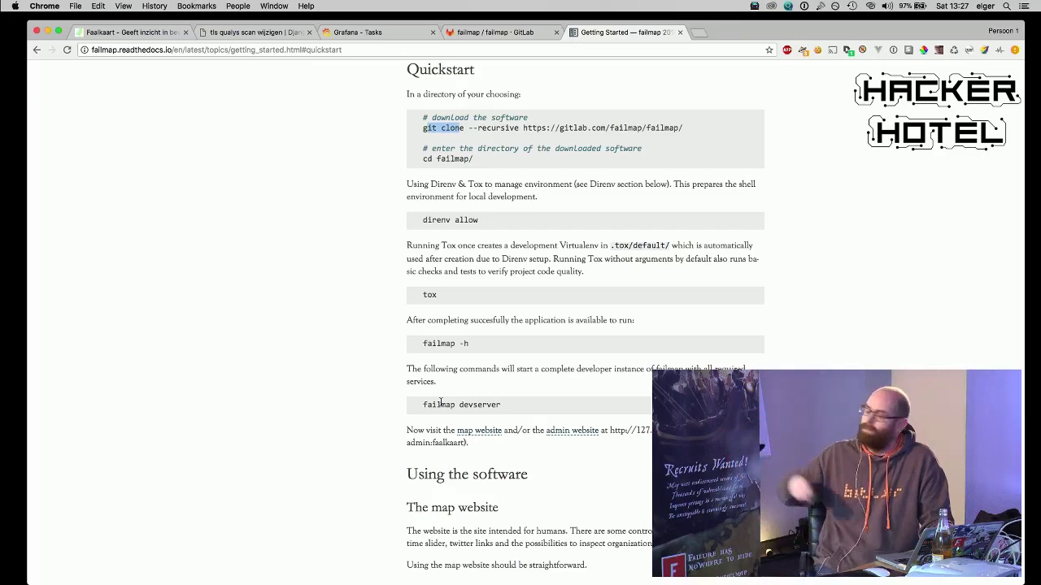
# - Return to the failmap project in GitLab, reload its details page and view the README's closing sections
pyautogui.click(497, 34)
pyautogui.scroll(3, 370, 269)
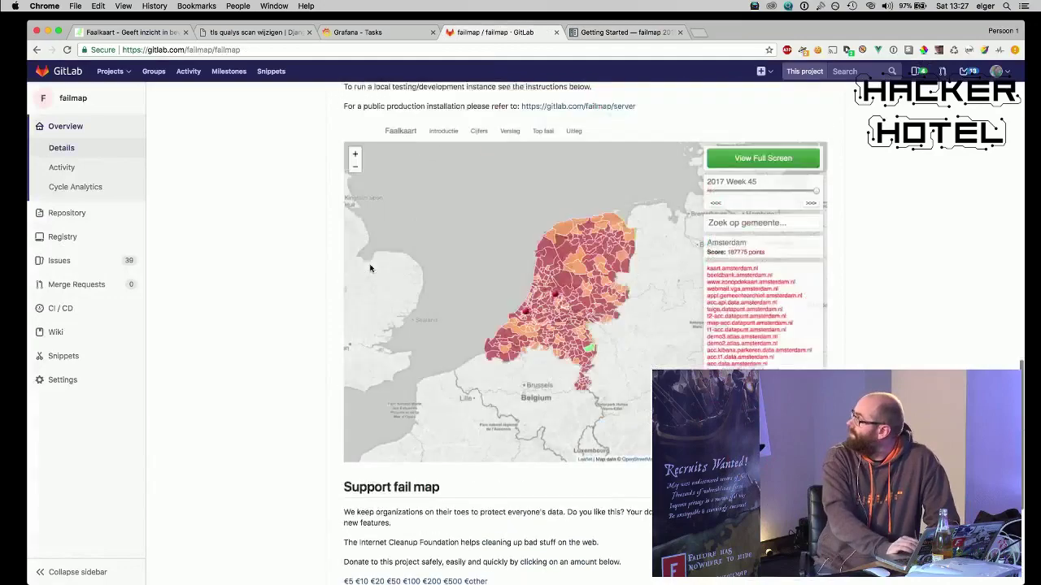
pyautogui.scroll(15, 370, 268)
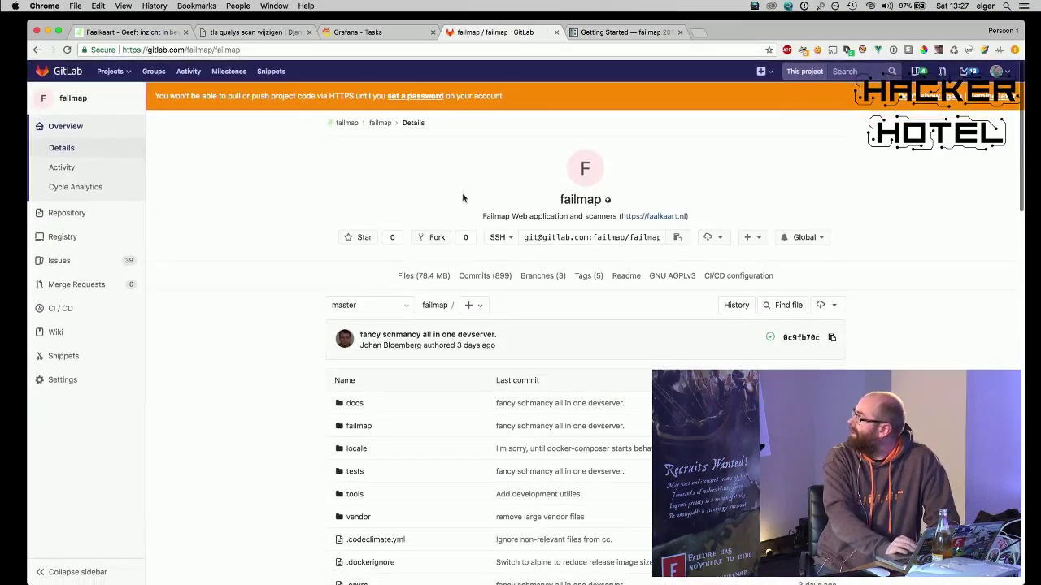
pyautogui.click(380, 123)
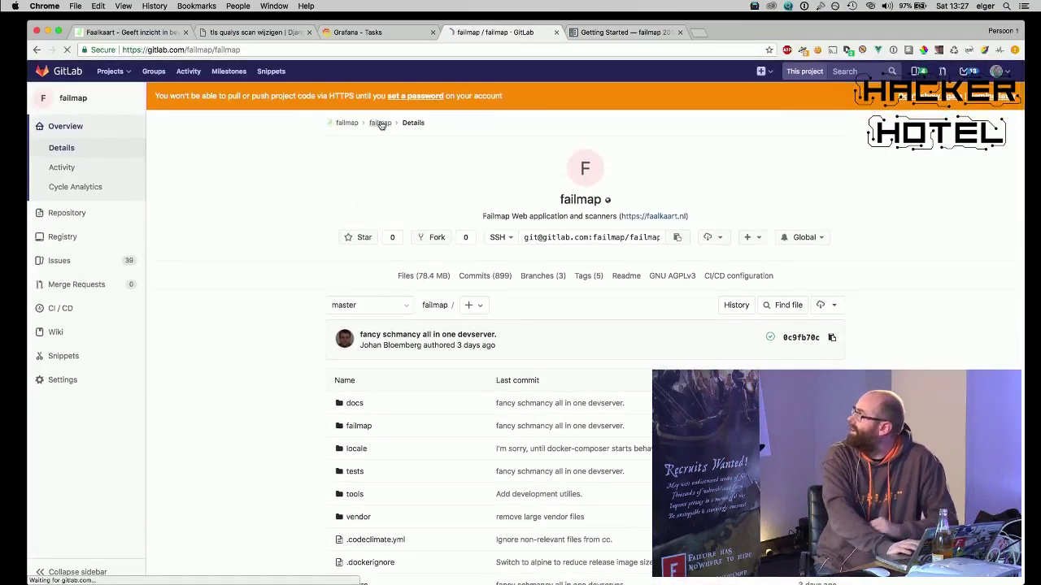
pyautogui.scroll(-20, 337, 389)
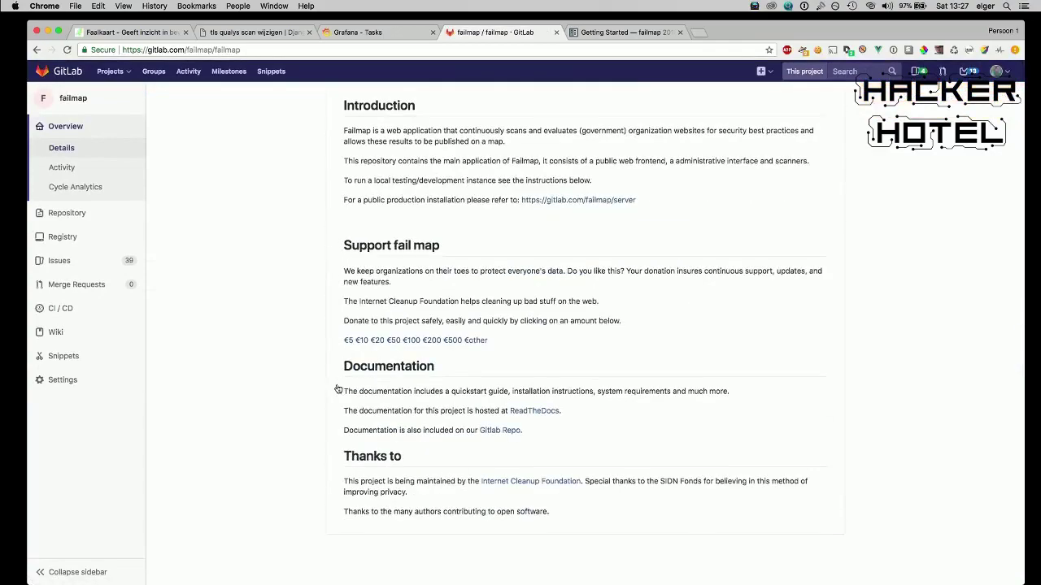
# - Go up to the failmap group in GitLab and look over its list of projects
pyautogui.scroll(20, 338, 389)
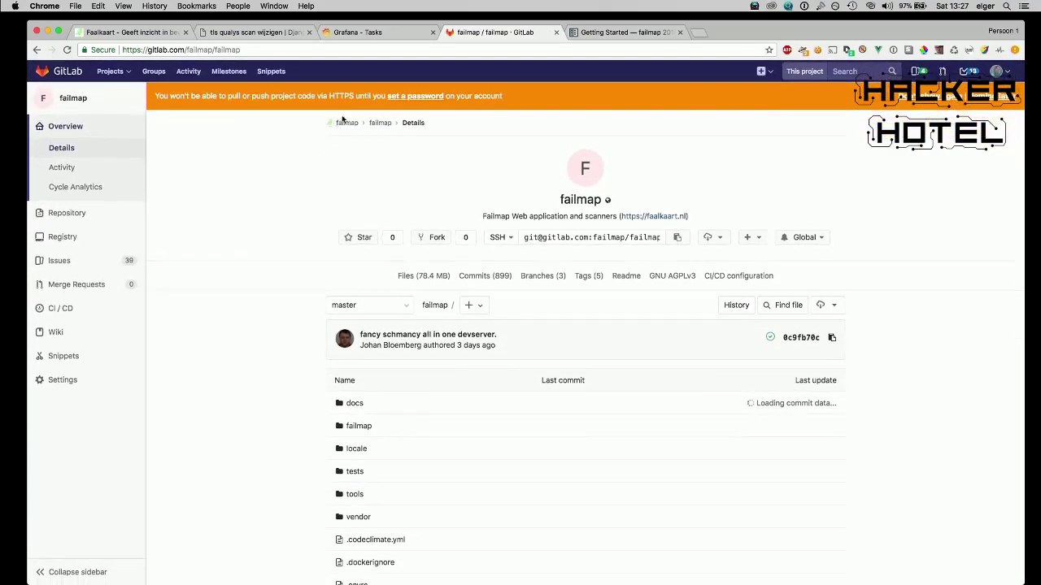
pyautogui.click(346, 123)
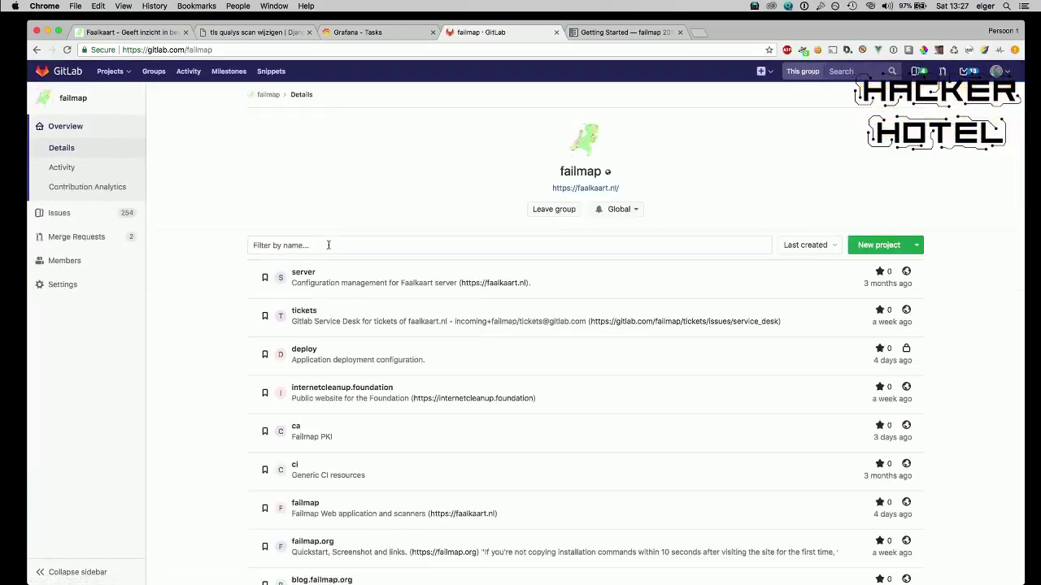
pyautogui.scroll(-2, 329, 246)
pyautogui.scroll(-2, 328, 246)
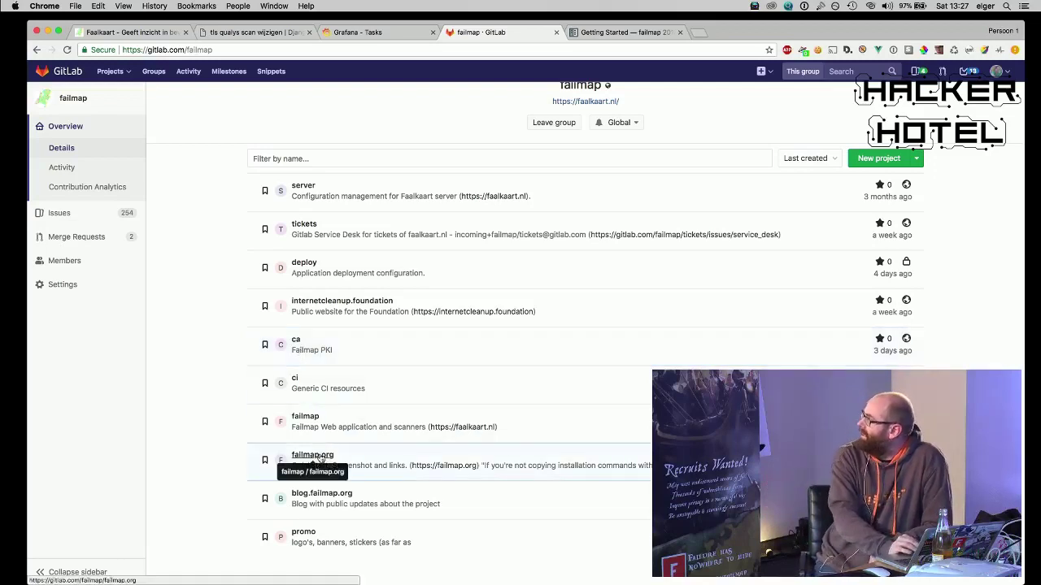
pyautogui.moveTo(349, 459); pyautogui.dragTo(288, 460)
pyautogui.press('super+c')
pyautogui.press('super+t')
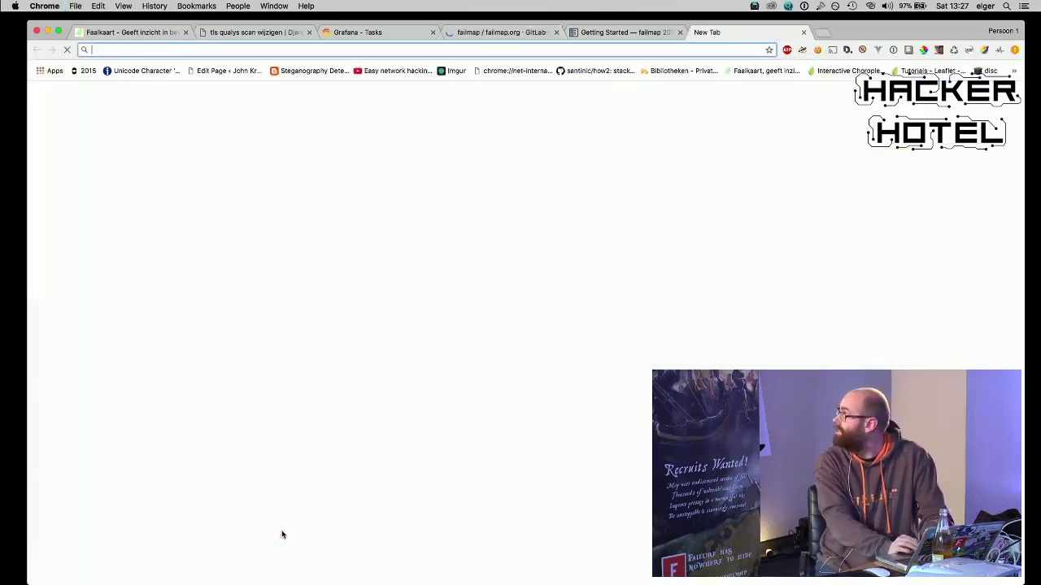
pyautogui.press('super+v')
pyautogui.press('Return')
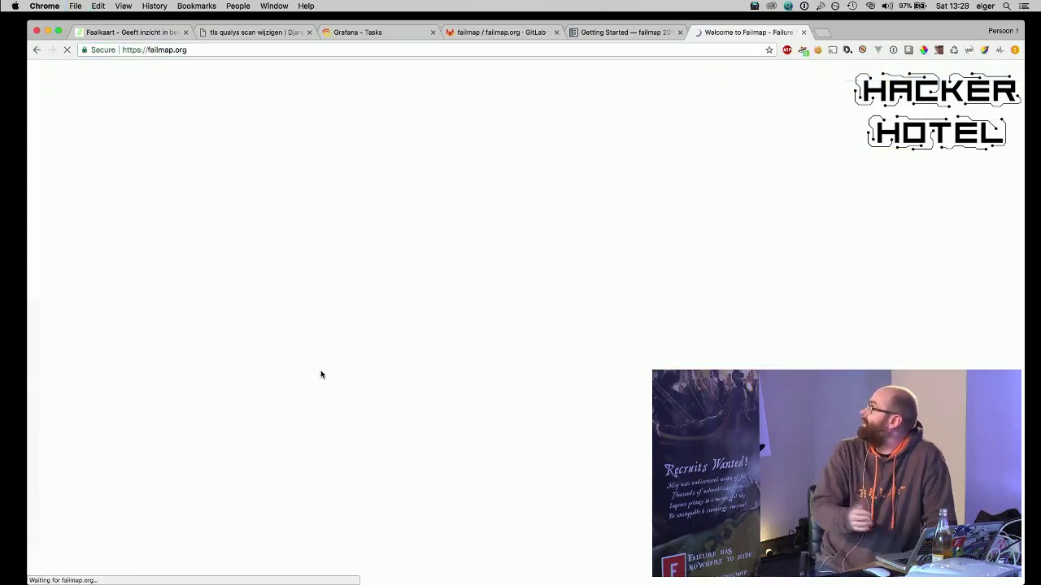
# - Look over the failmap.org homepage, including the map screenshot, Resources and Quickstart install steps, and highlight the site address
pyautogui.scroll(-2, 446, 398)
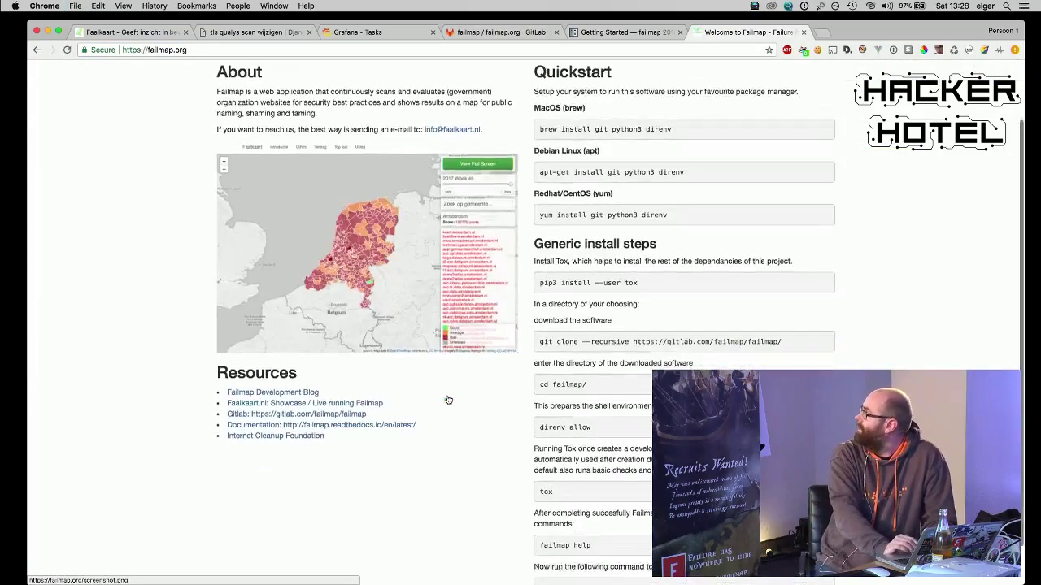
pyautogui.scroll(-1, 577, 215)
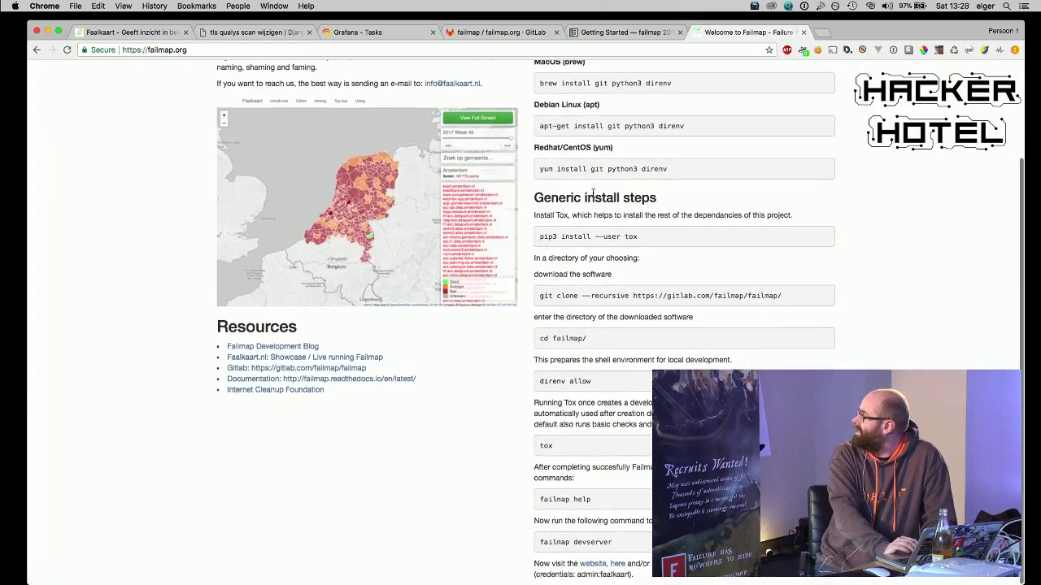
pyautogui.scroll(2, 590, 195)
pyautogui.scroll(1, 593, 192)
pyautogui.click(362, 49)
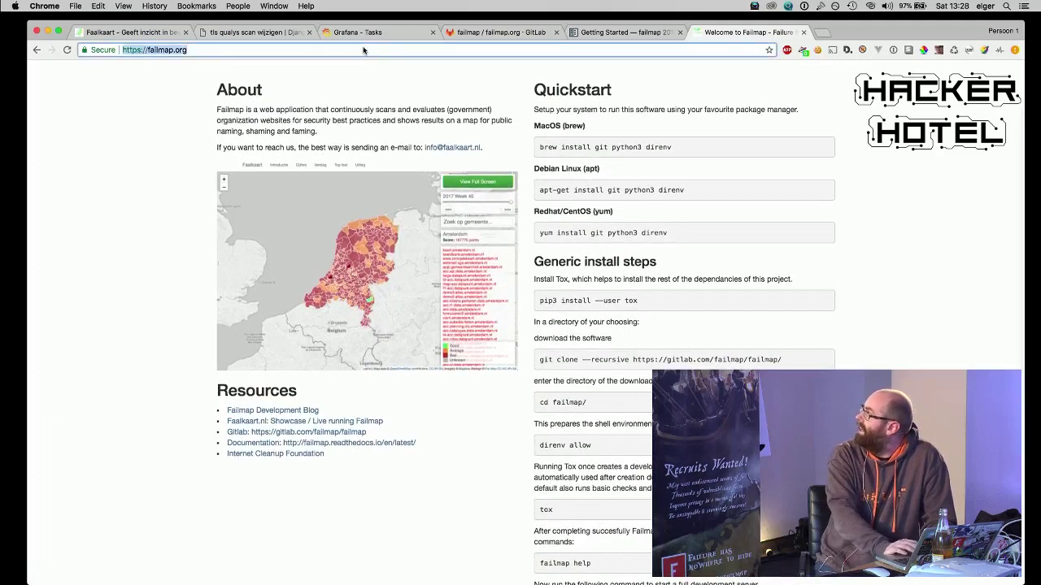
# - View the Failmap Development Blog and the Internet Cleanup Foundation site from the Resources list, closing each one after viewing
pyautogui.click(283, 410)
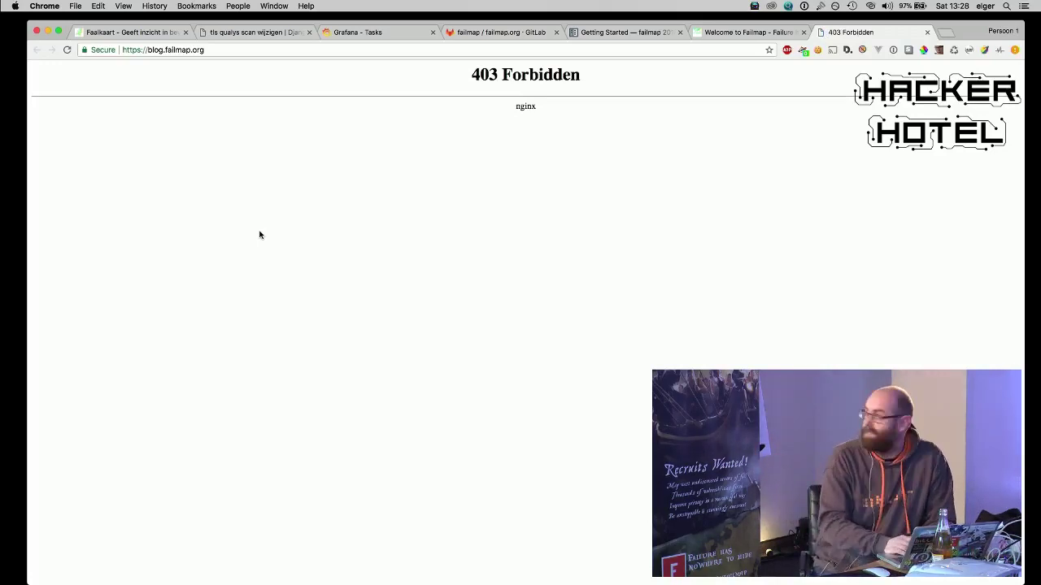
pyautogui.press('super+w')
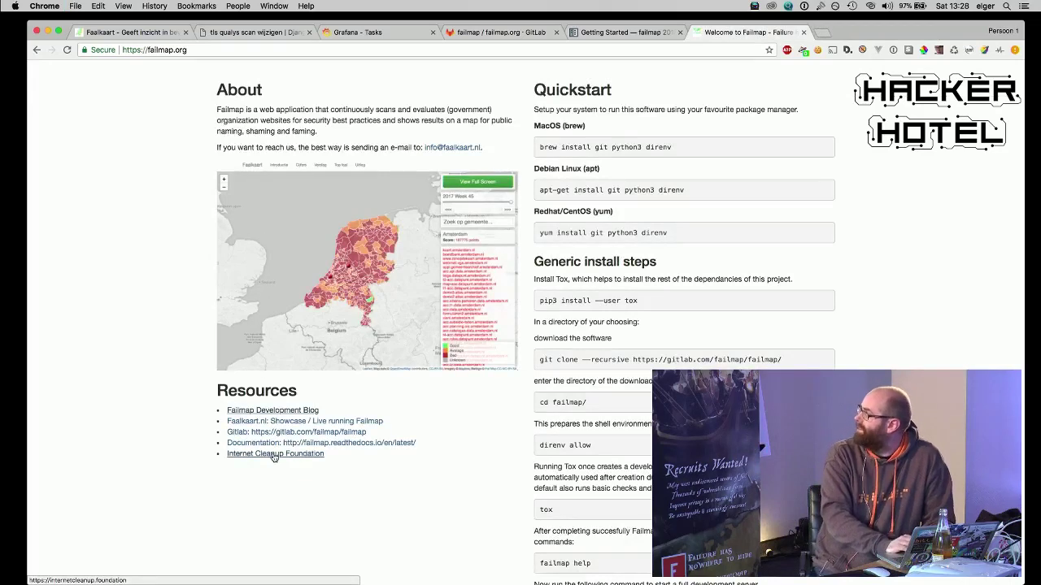
pyautogui.keyDown('super'); pyautogui.click(274, 457); pyautogui.keyUp('super')
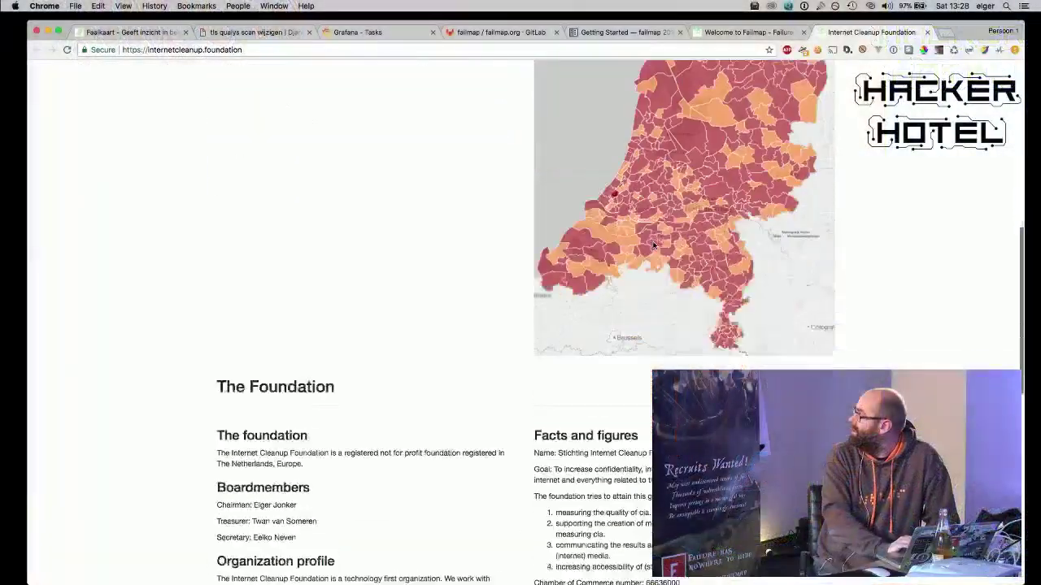
pyautogui.scroll(-8, 653, 244)
pyautogui.scroll(-3, 653, 244)
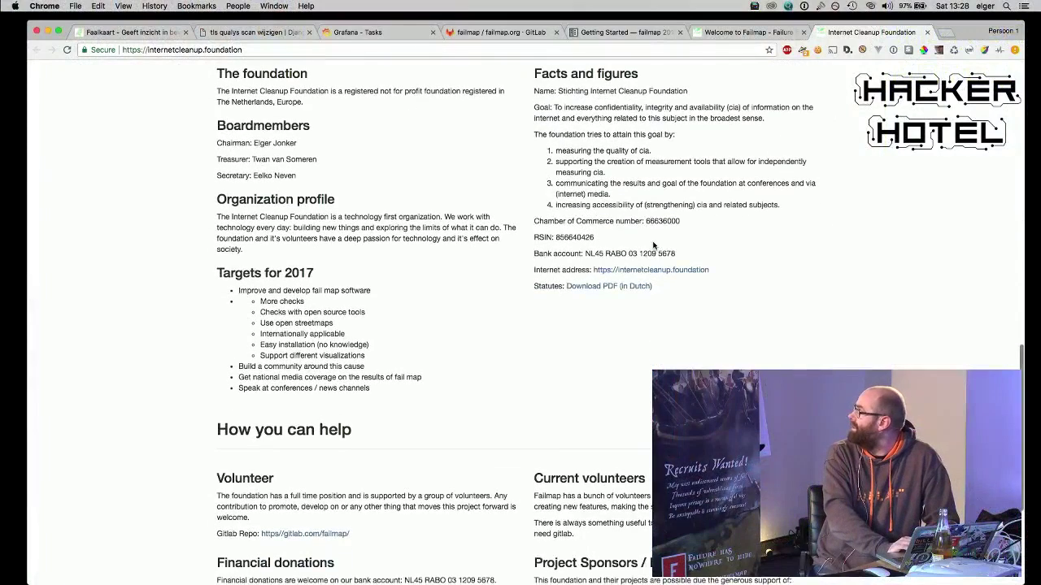
pyautogui.press('super+w')
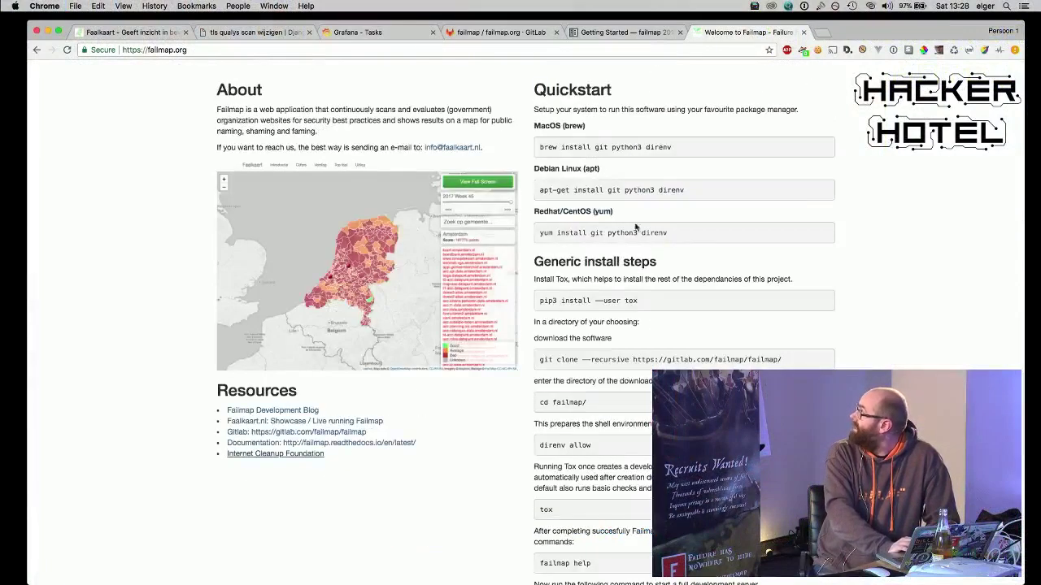
# - Switch to Sentry in a new tab at sentry.io/internet-cleanup-foundation/, showing the Faalkaart map while the dashboard loads
pyautogui.click(377, 32)
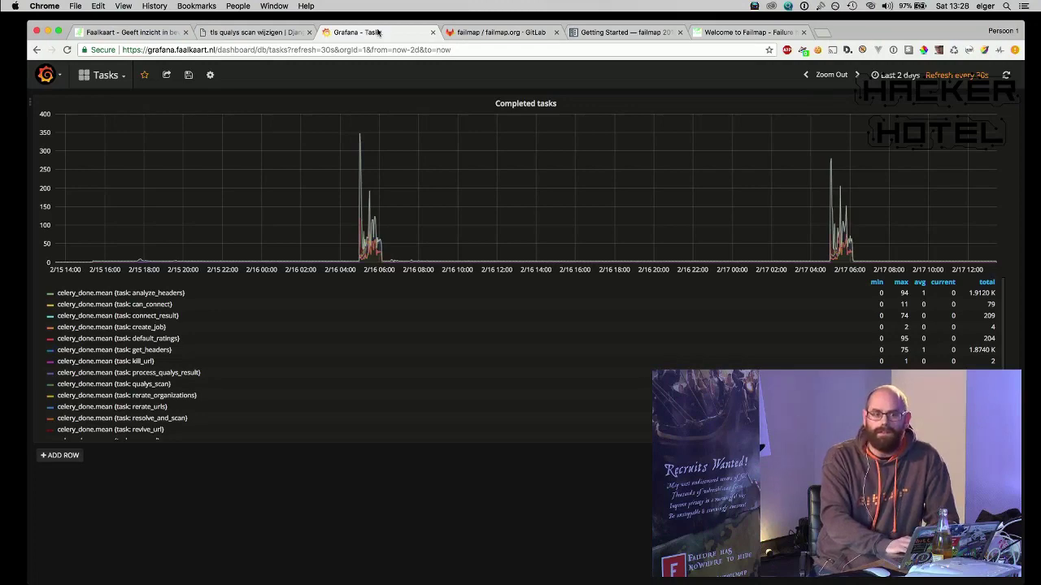
pyautogui.press('super+t')
pyautogui.write('sen')
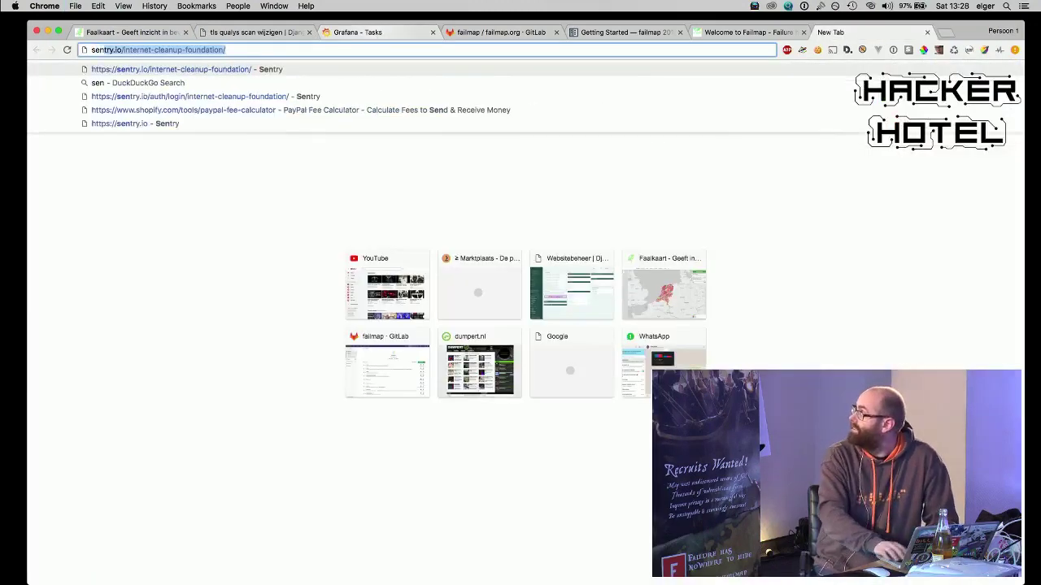
pyautogui.press('Return')
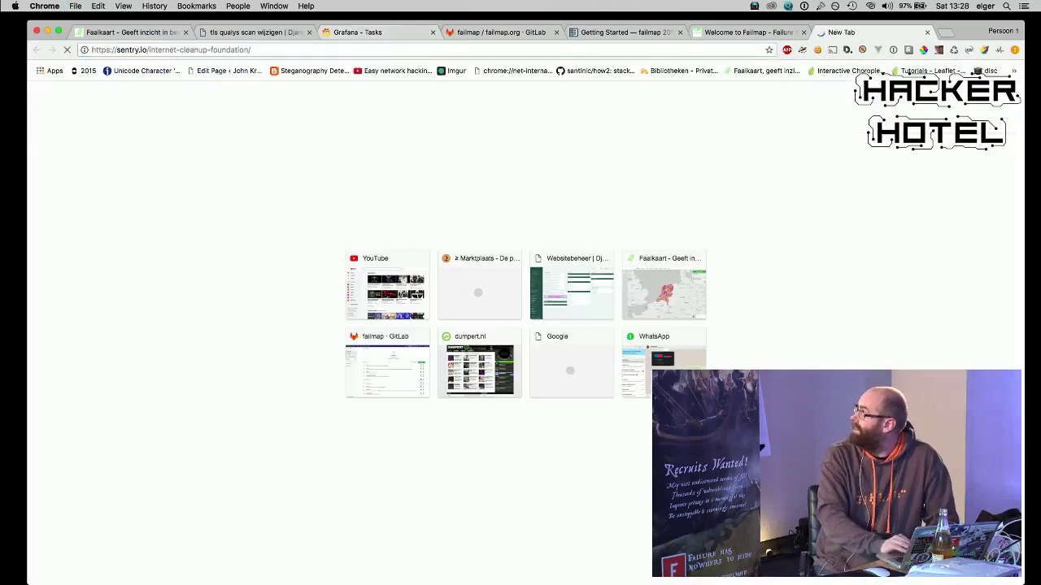
pyautogui.click(102, 33)
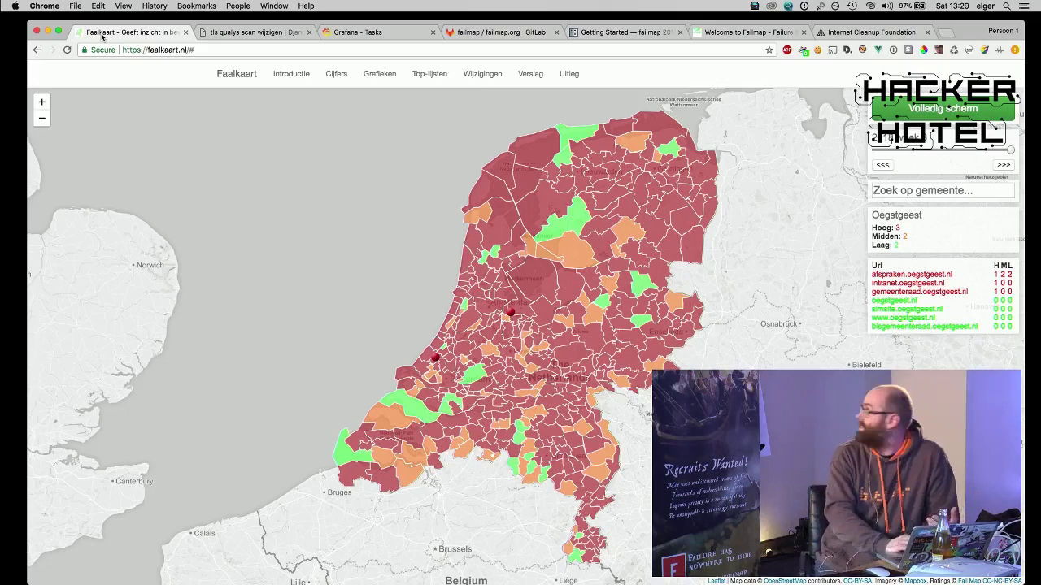
pyautogui.click(878, 33)
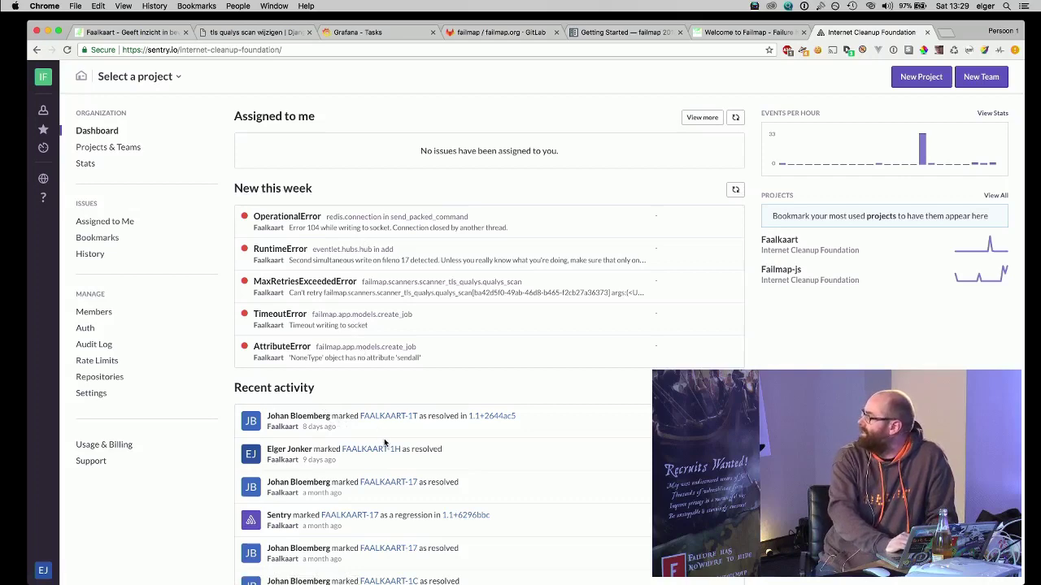
# - Open issue FAALKAART-1H from the recent activity and examine its error message, stack trace and breadcrumbs
pyautogui.moveTo(387, 452)
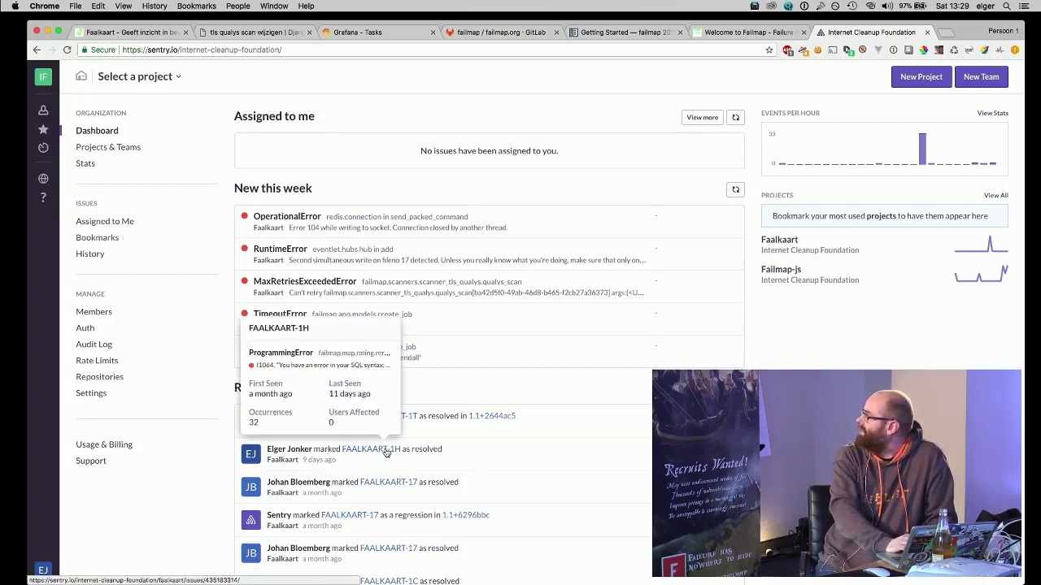
pyautogui.click(386, 452)
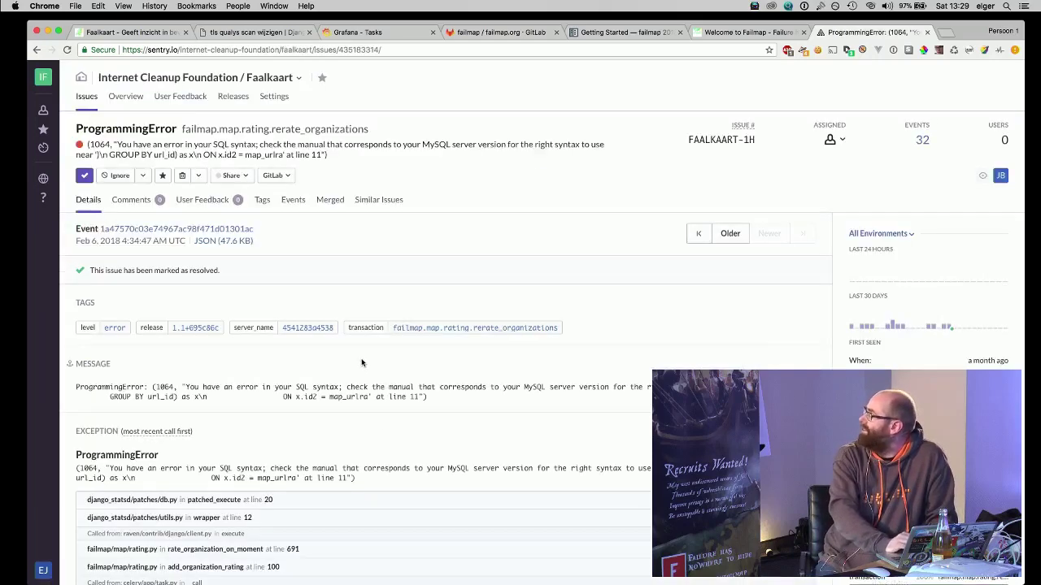
pyautogui.scroll(-2, 362, 363)
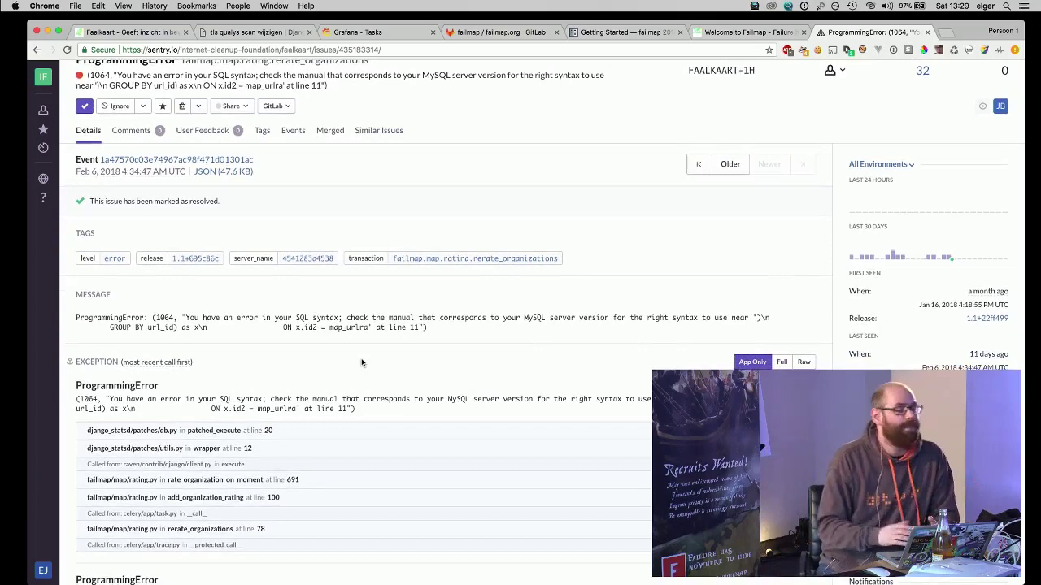
pyautogui.scroll(1, 362, 363)
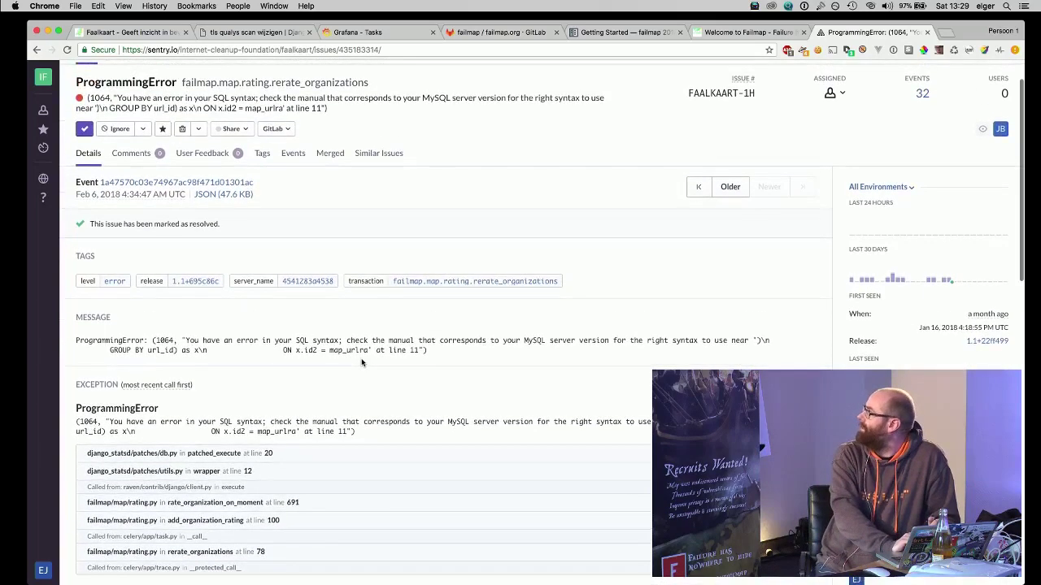
pyautogui.scroll(1, 362, 362)
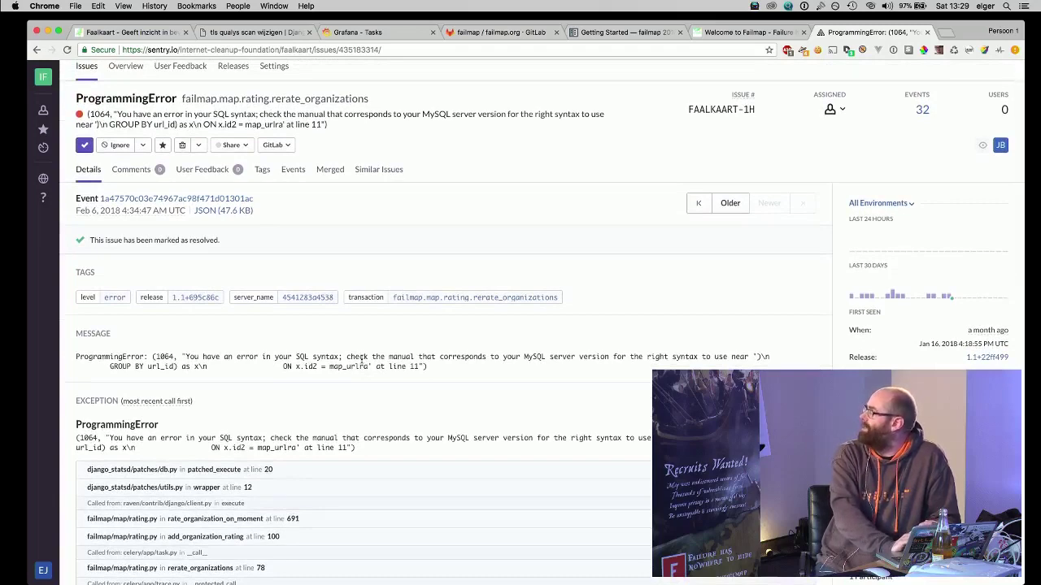
pyautogui.scroll(-20, 362, 363)
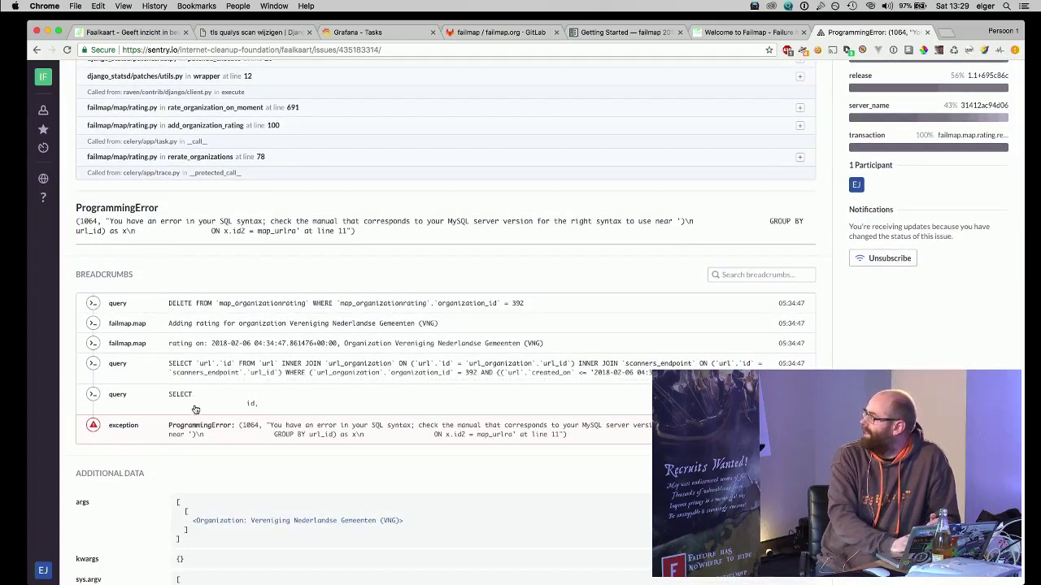
# - Expand the truncated SELECT query in the issue's breadcrumbs and examine its url_id IN () clause
pyautogui.click(189, 398)
pyautogui.scroll(-1, 196, 408)
pyautogui.scroll(-5, 196, 407)
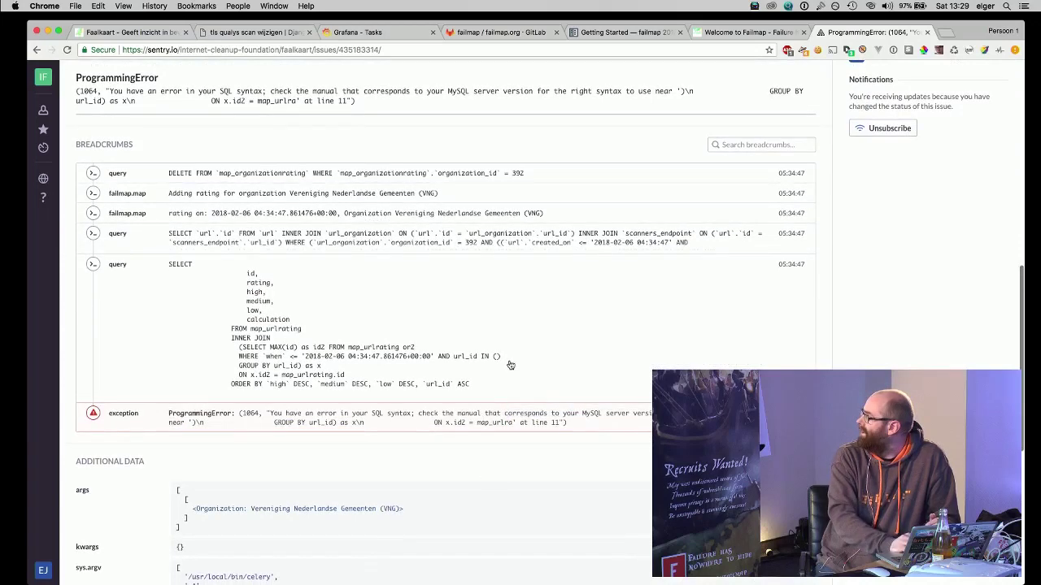
pyautogui.moveTo(513, 363); pyautogui.dragTo(491, 359)
pyautogui.click(484, 359)
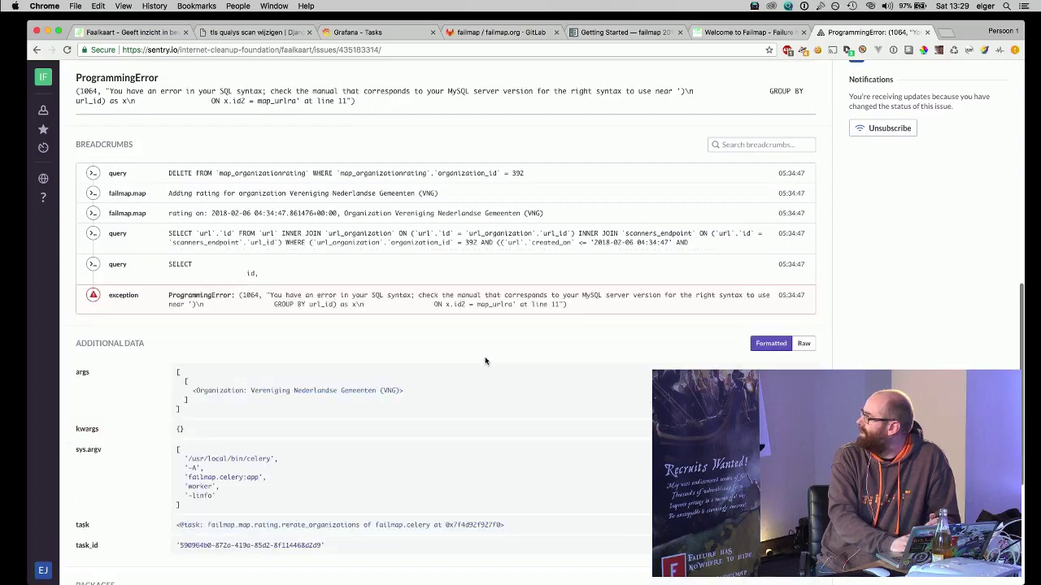
pyautogui.click(478, 274)
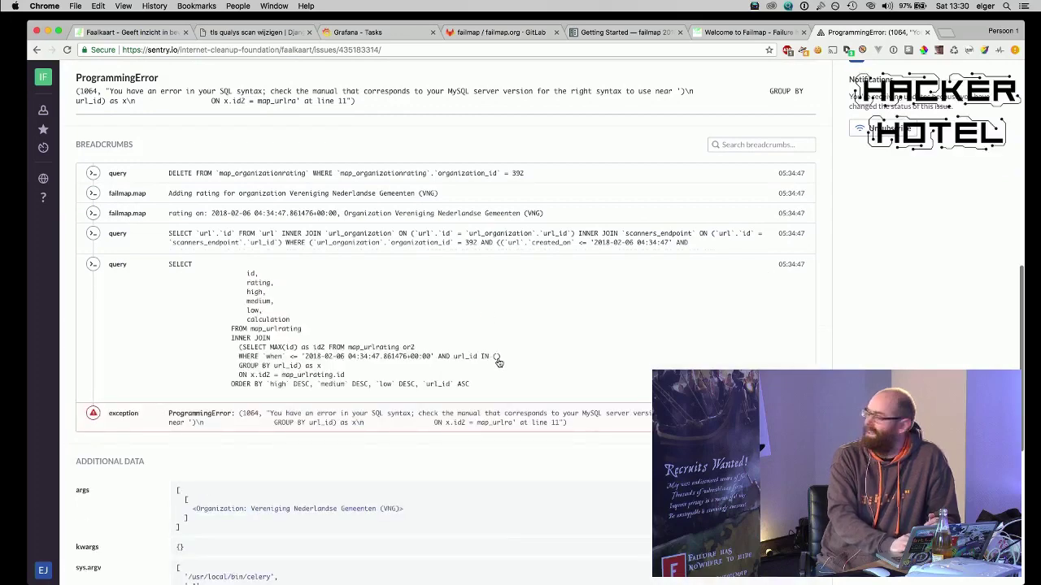